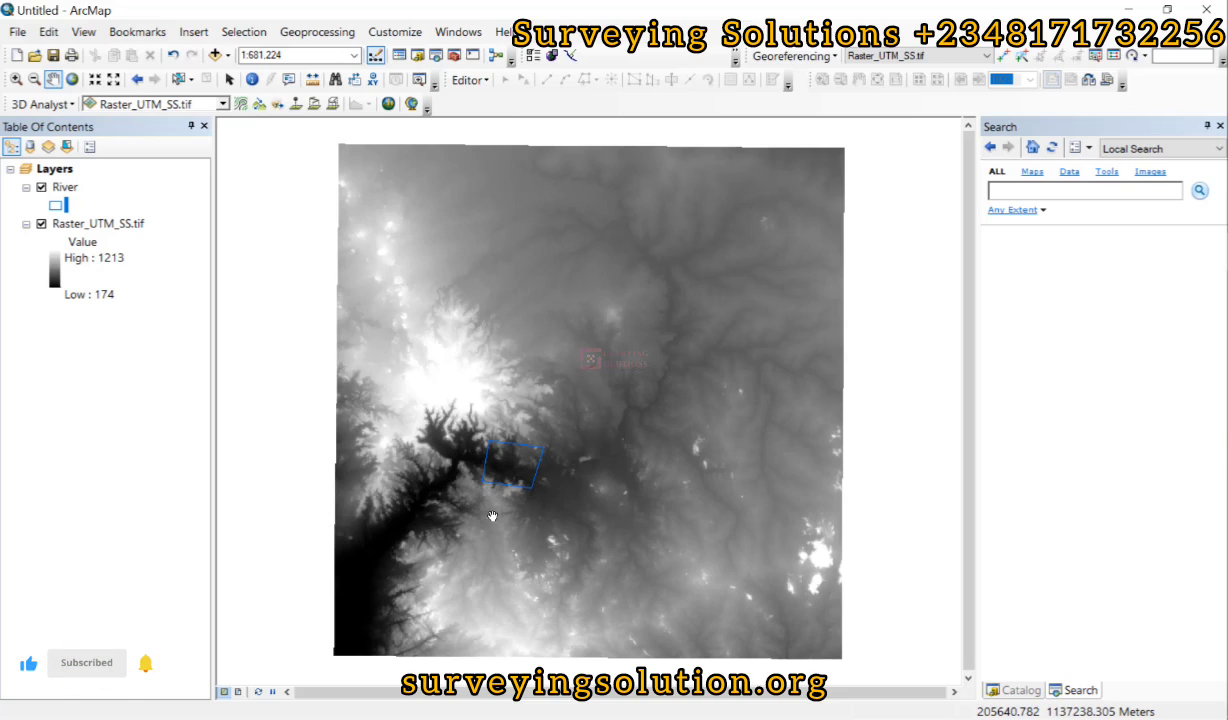
Step: Show Raster_UTM_SS.tif in the rainbow magenta-to-red colour ramp, then open the River symbol settings
left_click(54, 268)
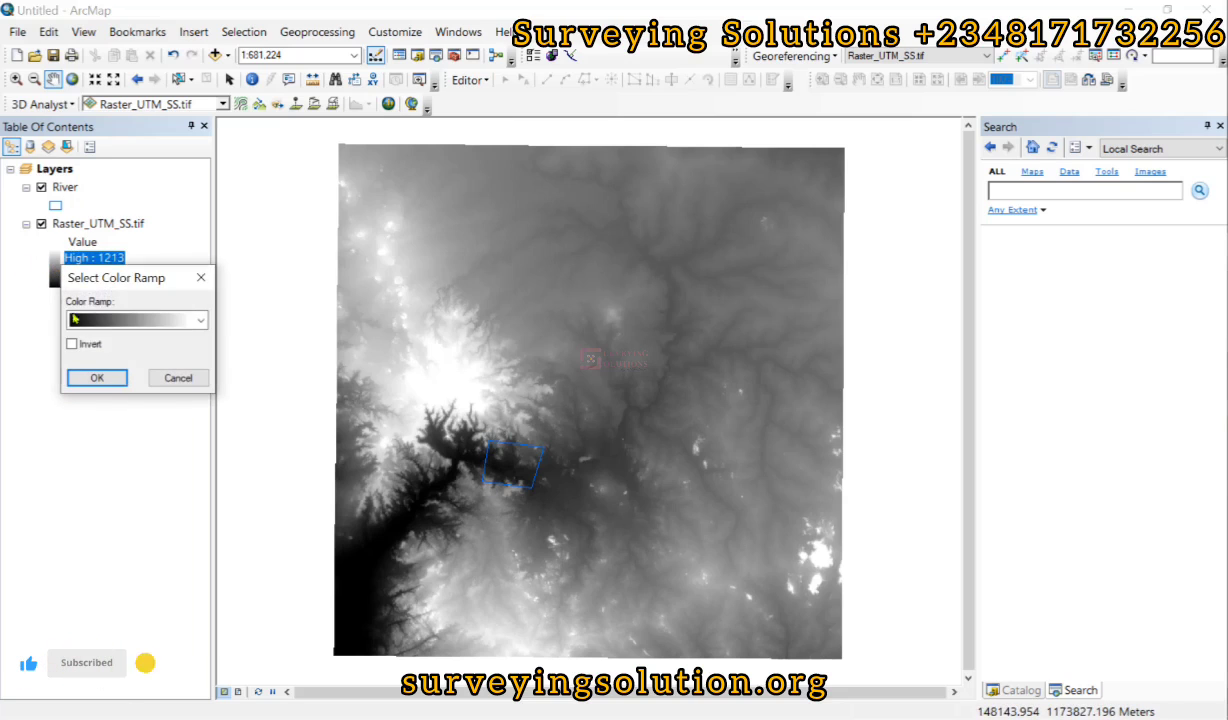
left_click(196, 315)
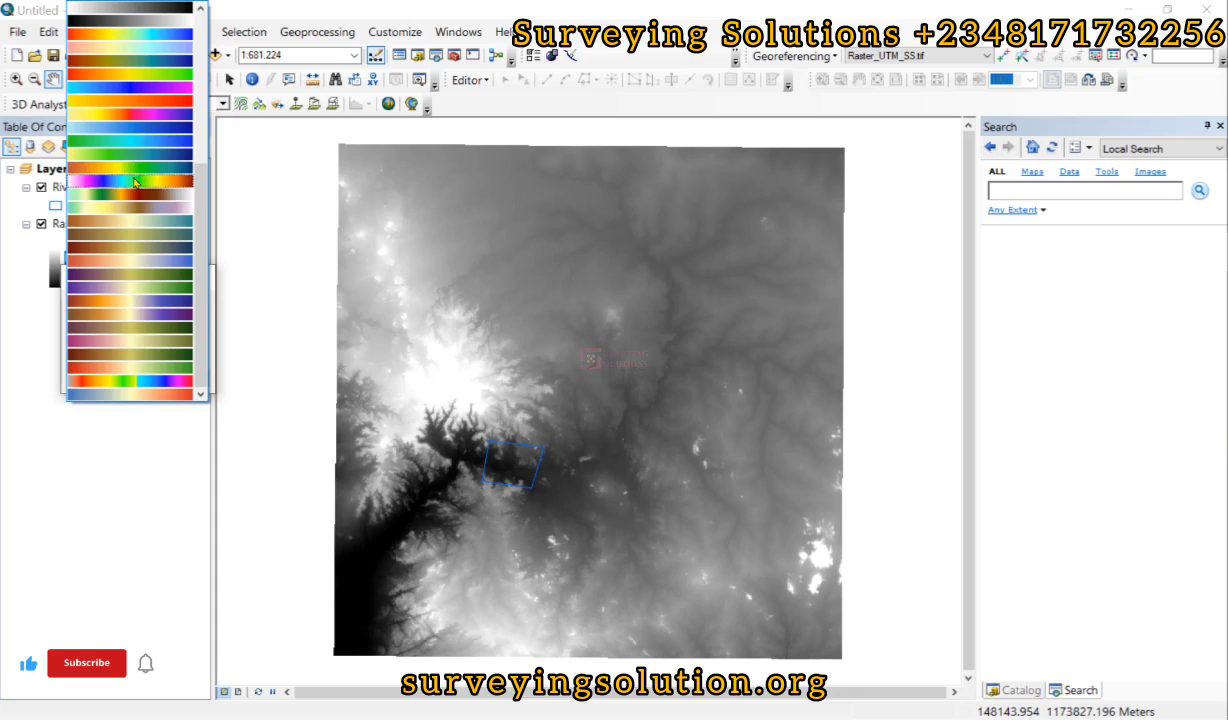
left_click(183, 181)
left_click(96, 378)
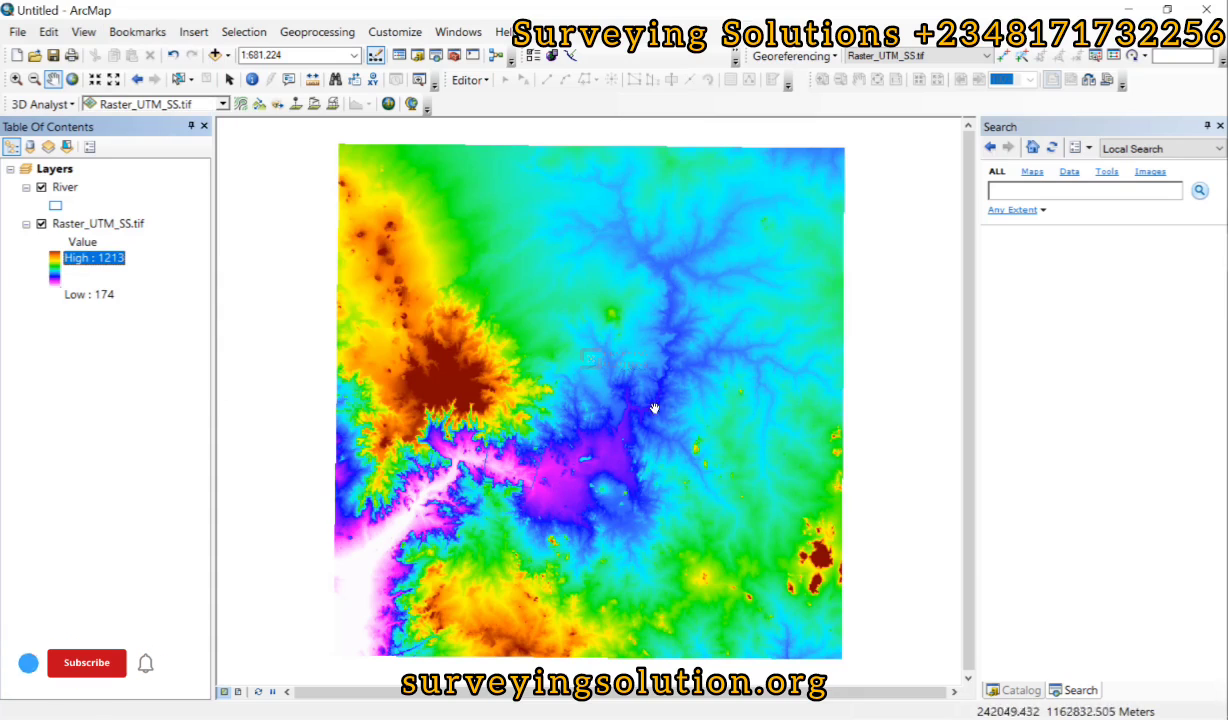
left_click(55, 206)
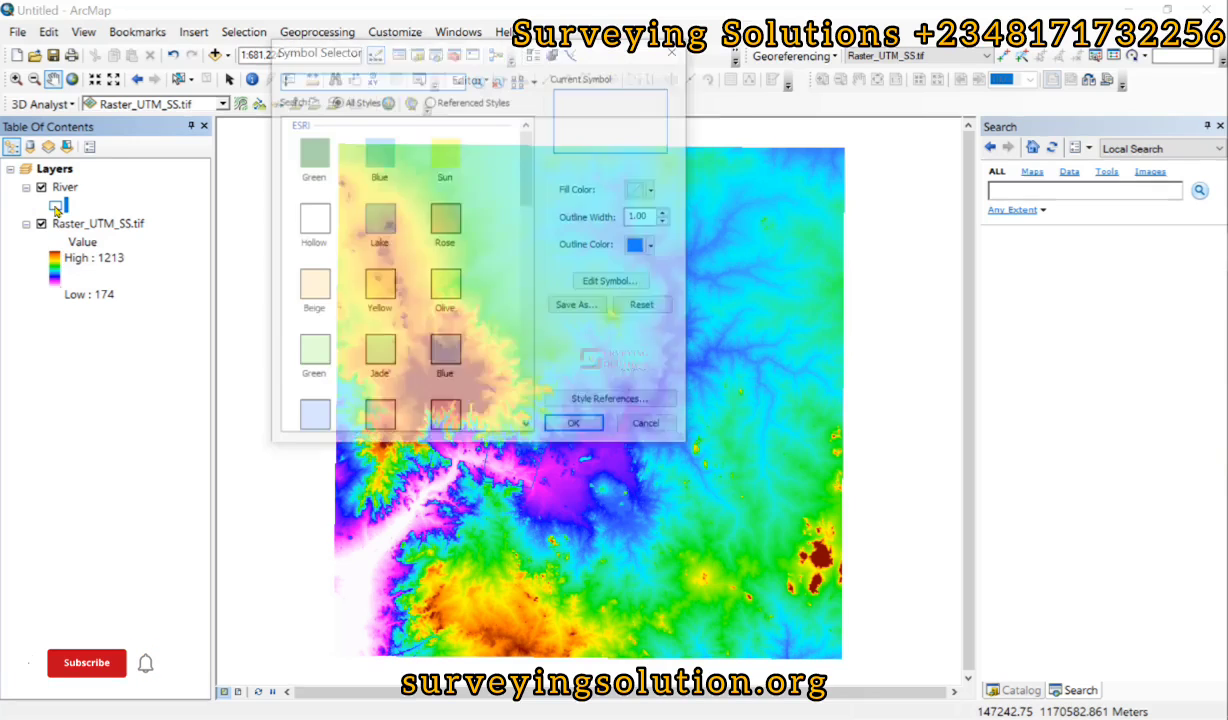
Step: Give the River polygon a black outline of width 3
left_click(645, 246)
left_click(637, 428)
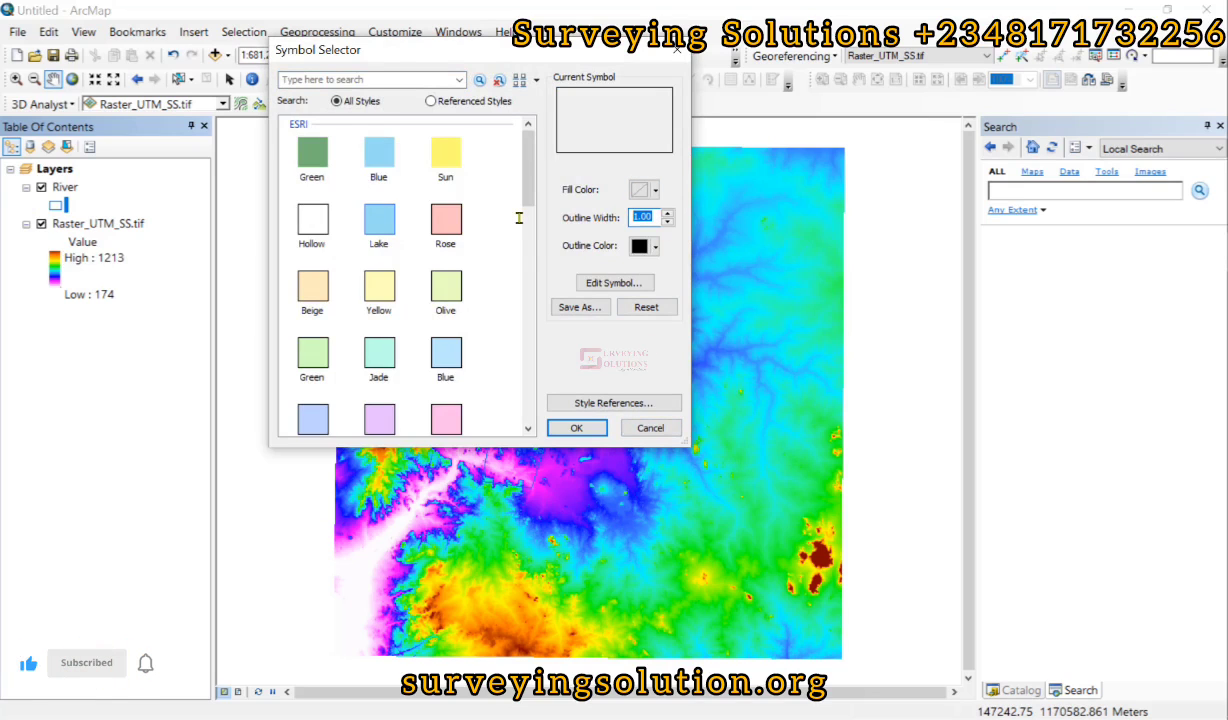
type("3")
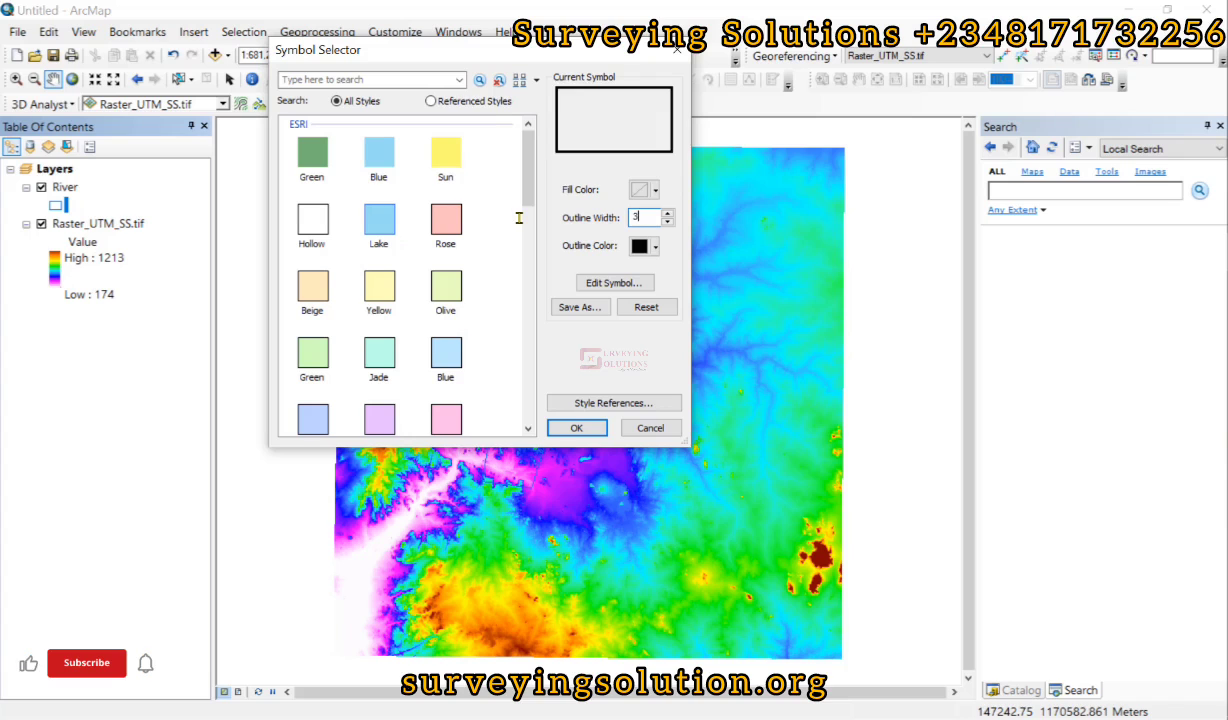
left_click(593, 426)
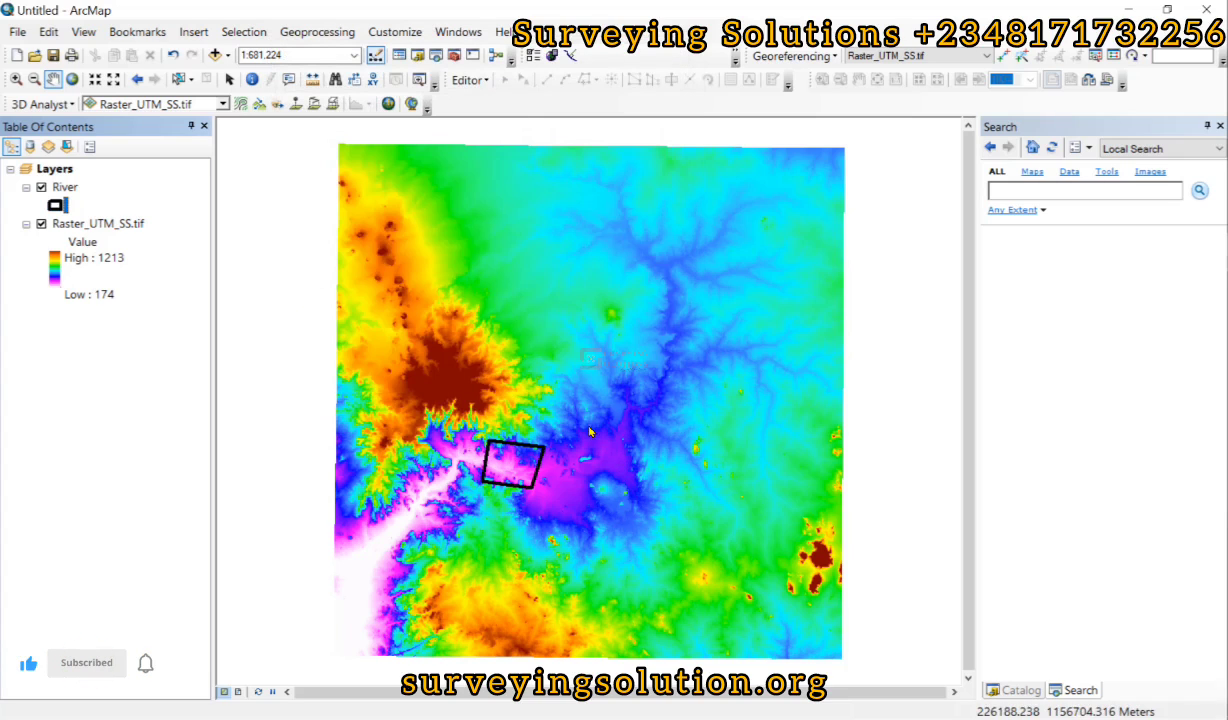
left_click(66, 190)
Step: Zoom the map to the River layer's extent
right_click(72, 189)
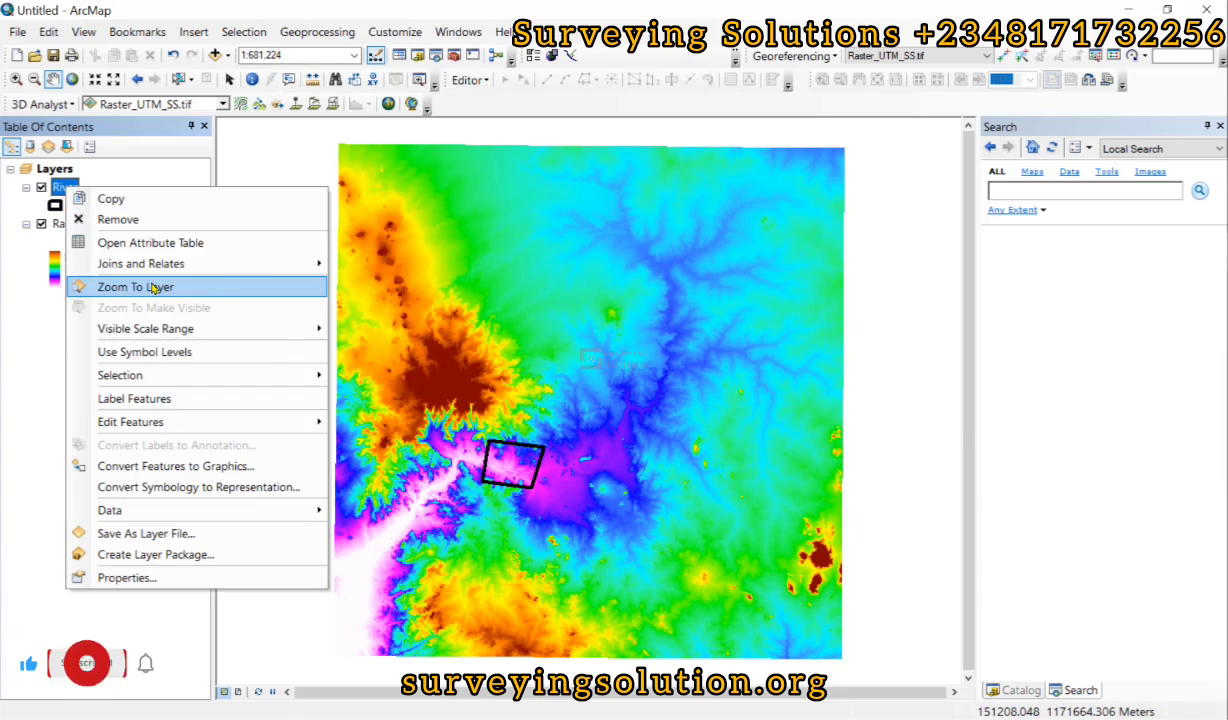
left_click(130, 285)
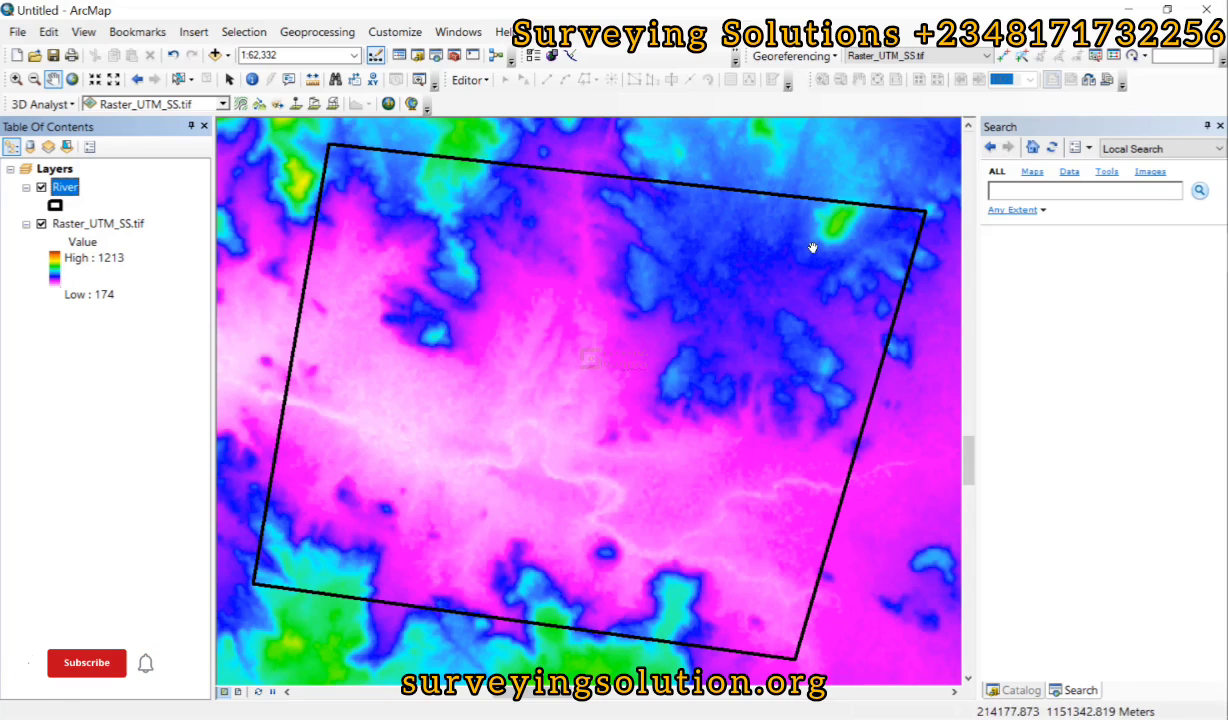
Step: Search for 'extract by mask' and open the Extract by Mask tool
left_click(1062, 194)
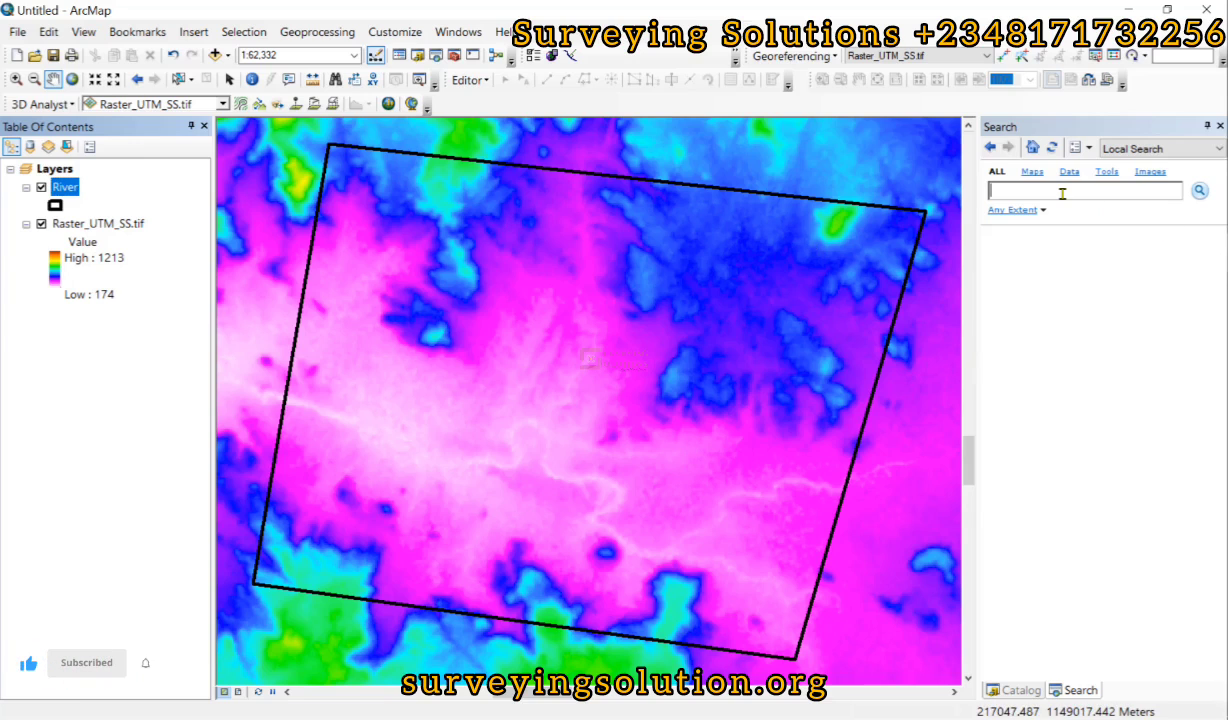
type("ext")
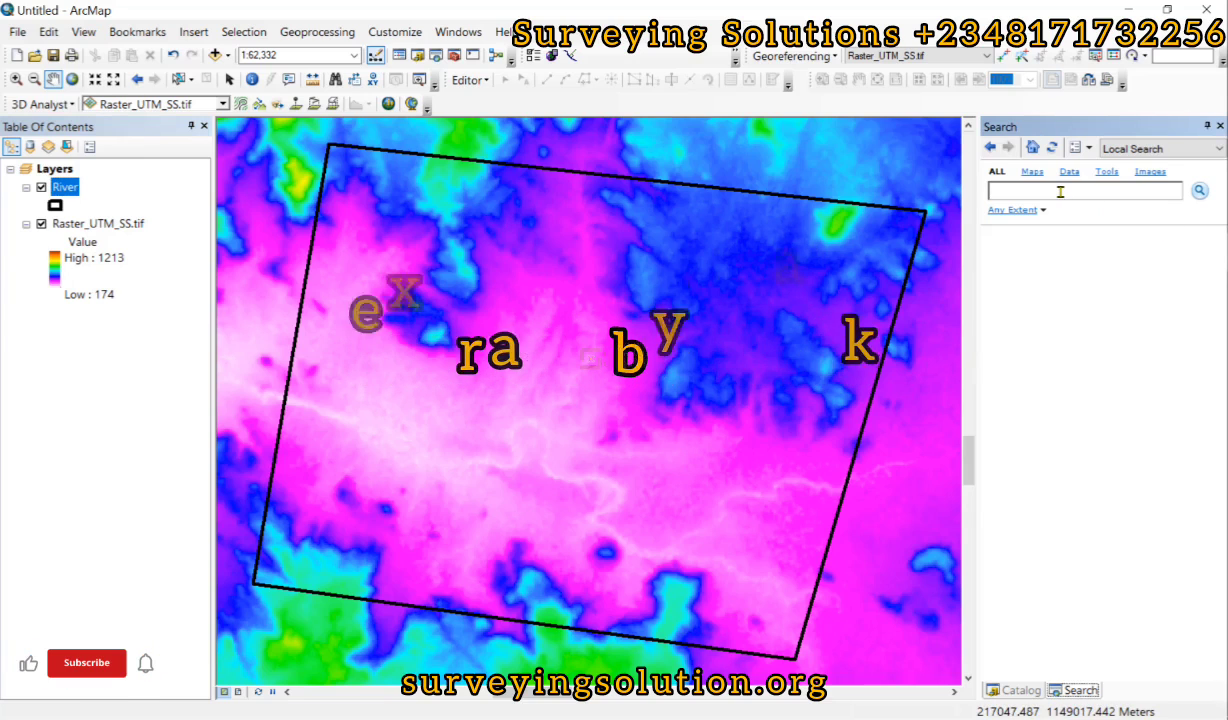
type("ract by mask")
key("Return")
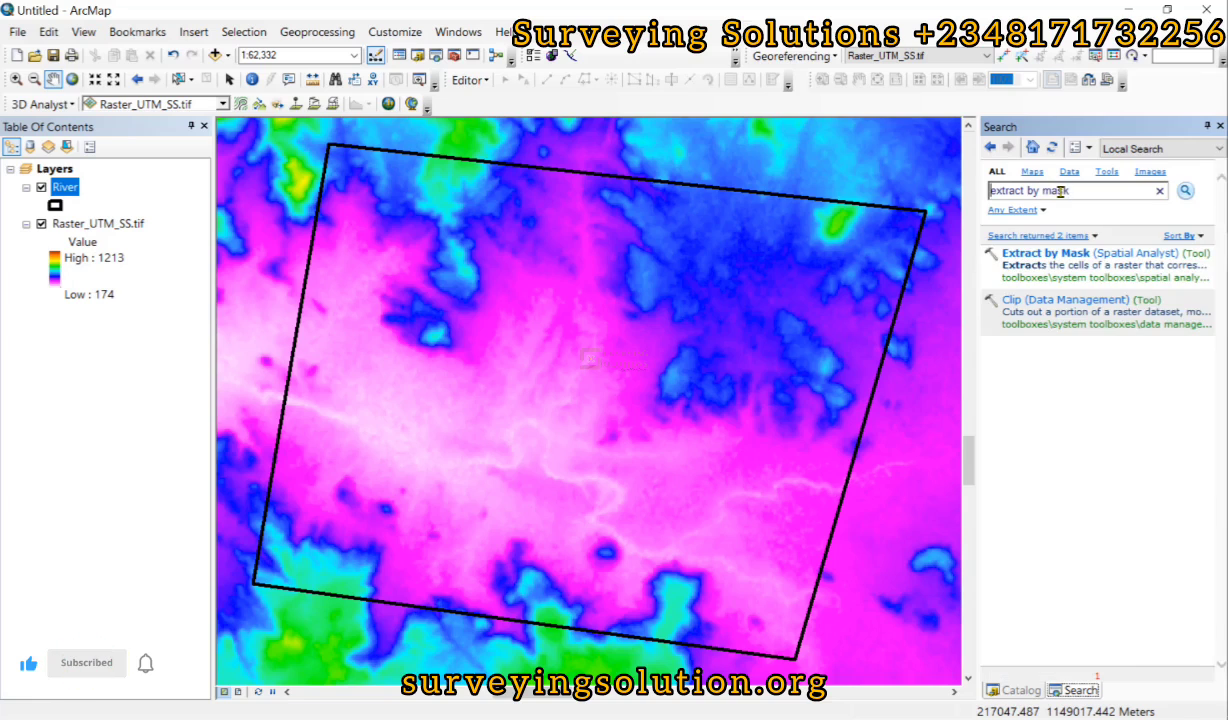
left_click(1041, 256)
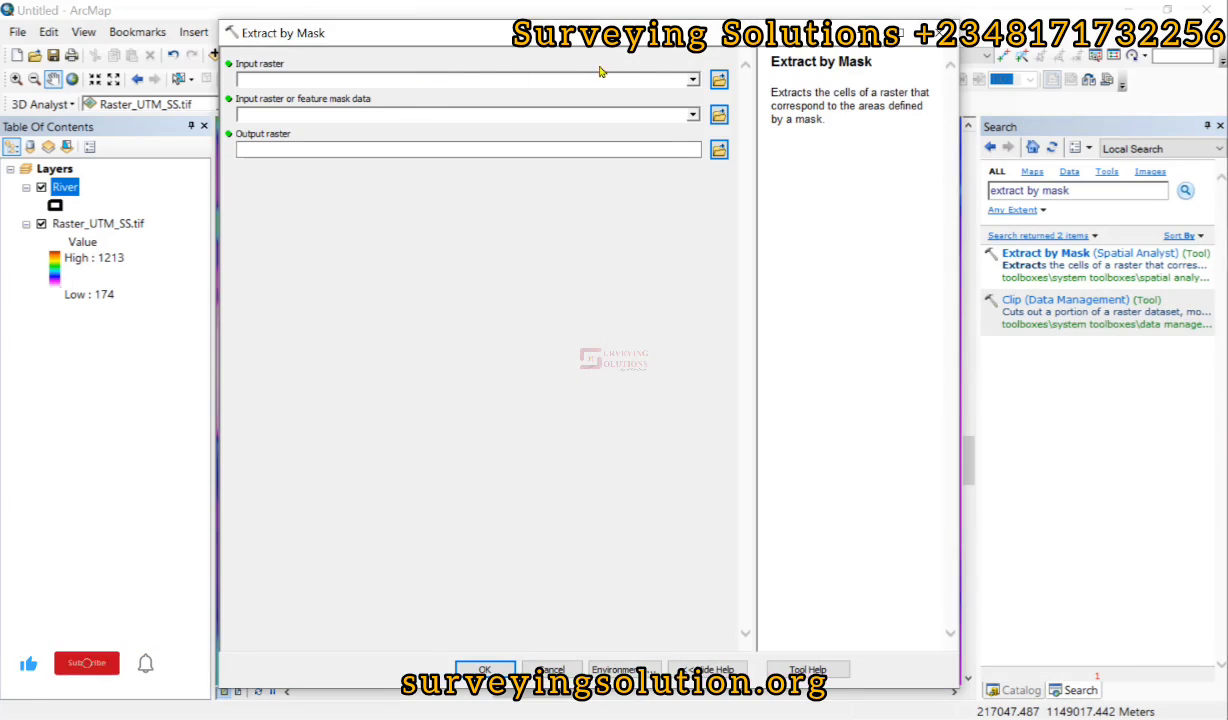
Step: Clip Raster_UTM_SS.tif with the River mask to produce Extract_tif2
left_click(692, 80)
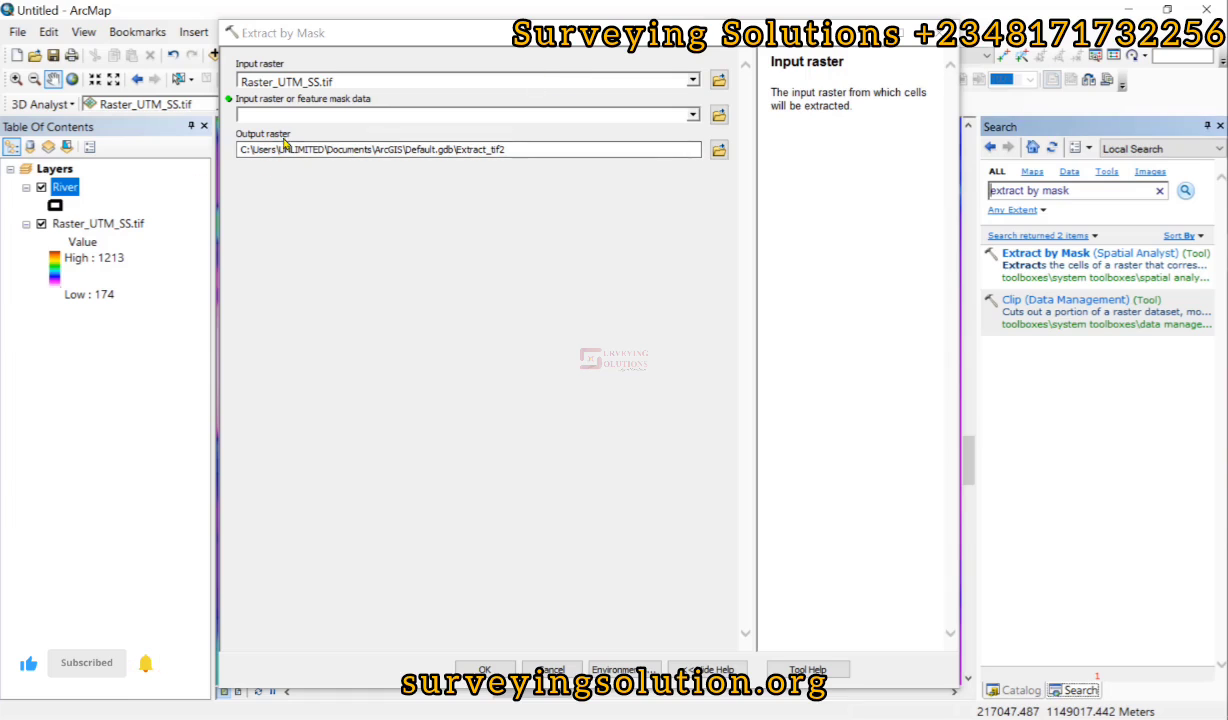
left_click(681, 113)
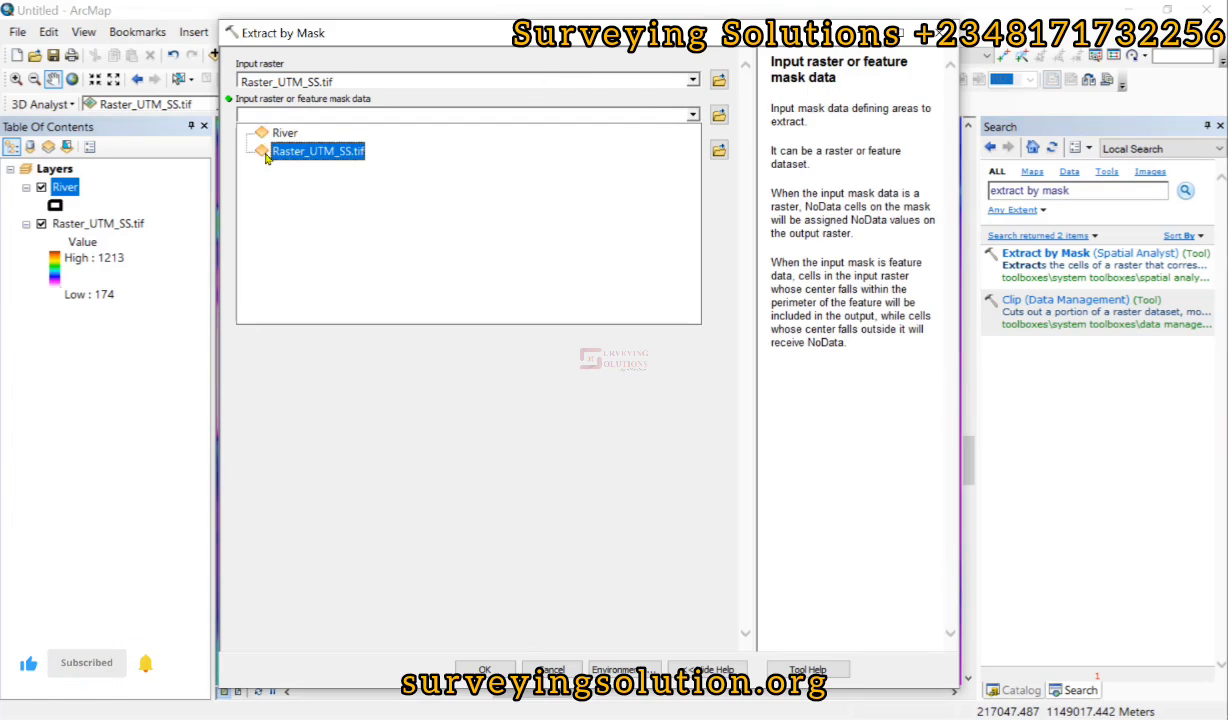
left_click(285, 133)
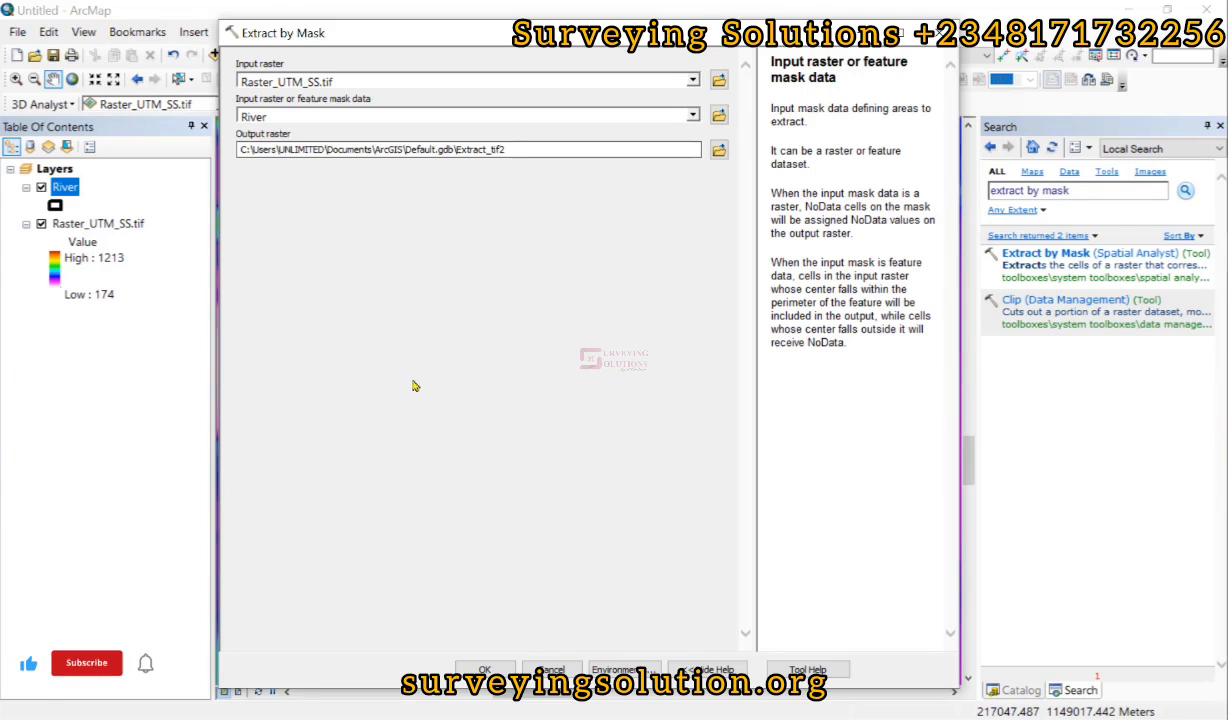
left_click(391, 81)
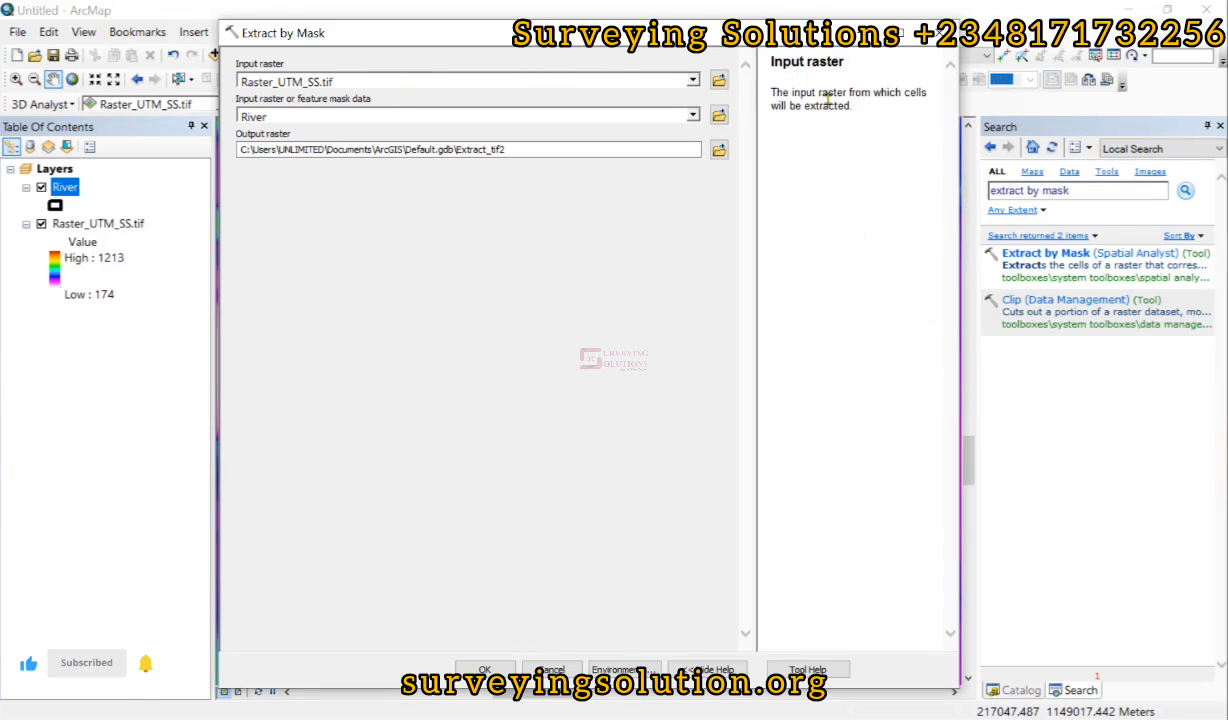
left_click(396, 115)
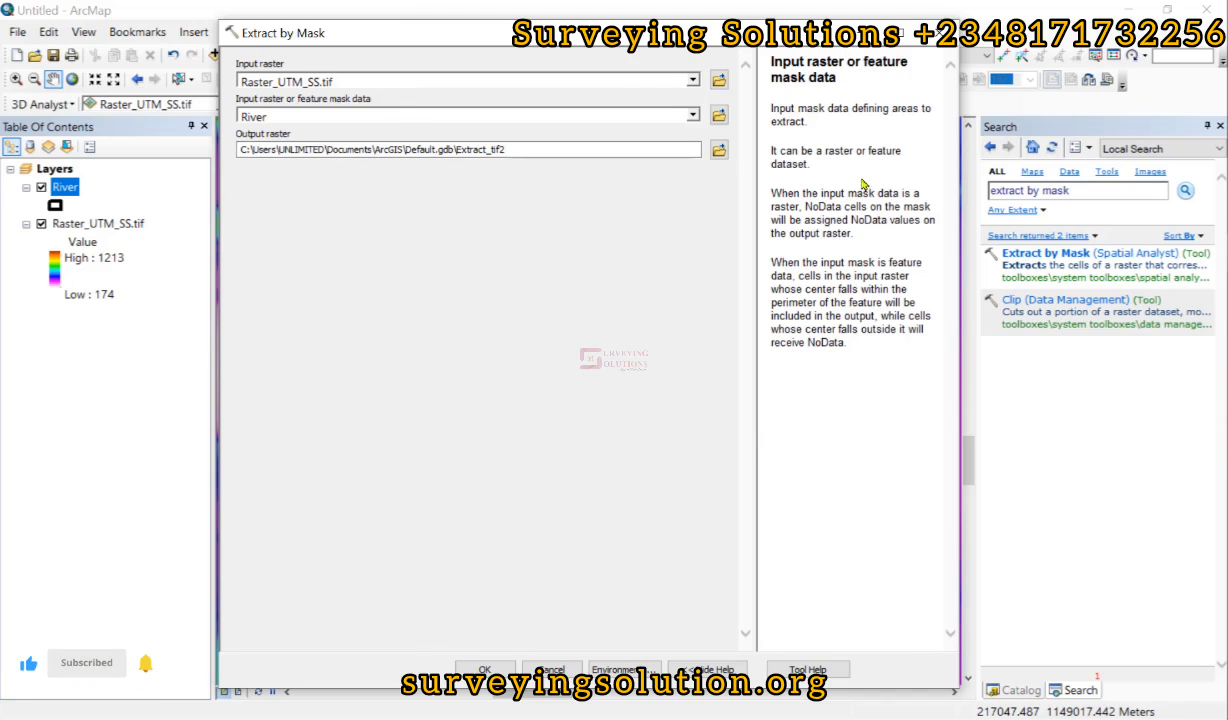
left_click(478, 669)
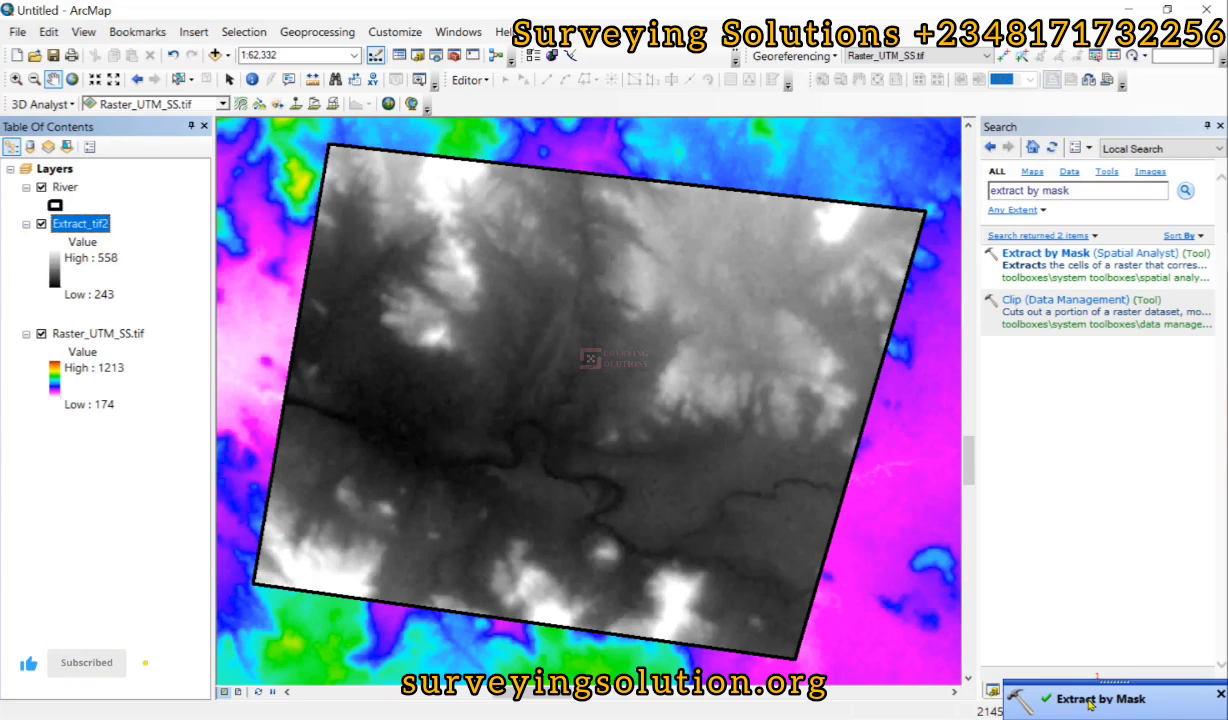
Step: Hide Raster_UTM_SS.tif and give Extract_tif2 the rainbow colour ramp
left_click(41, 335)
left_click(58, 262)
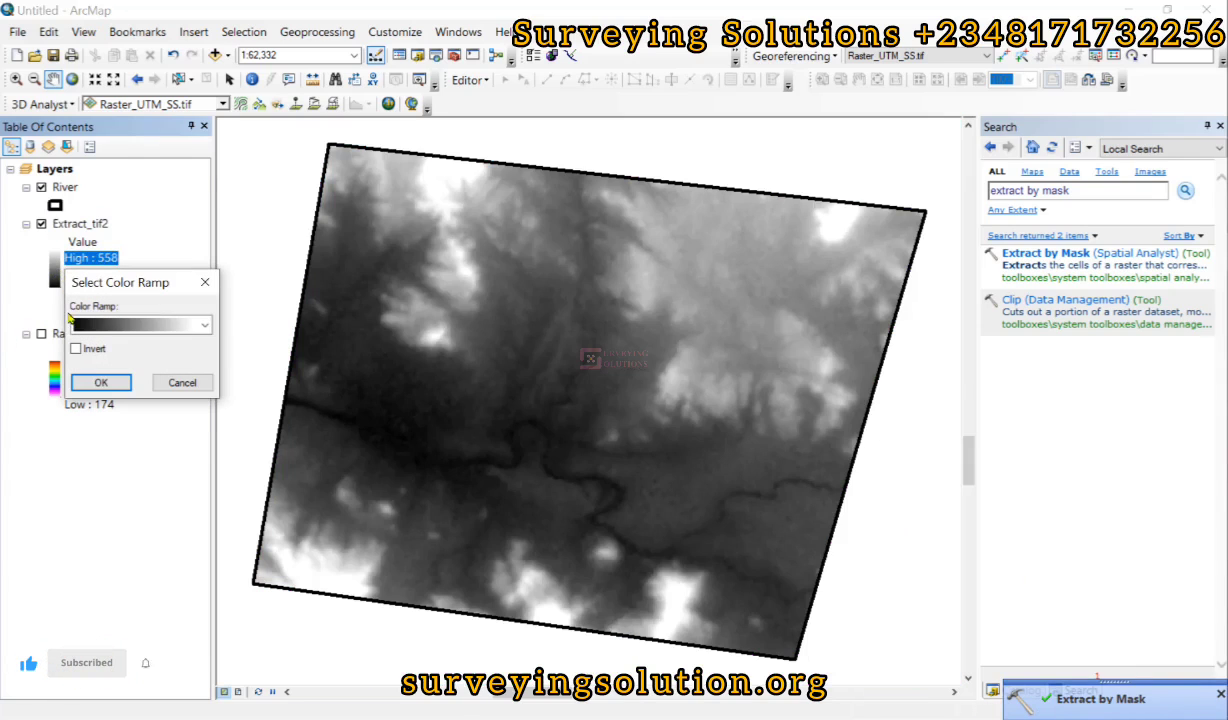
left_click(204, 325)
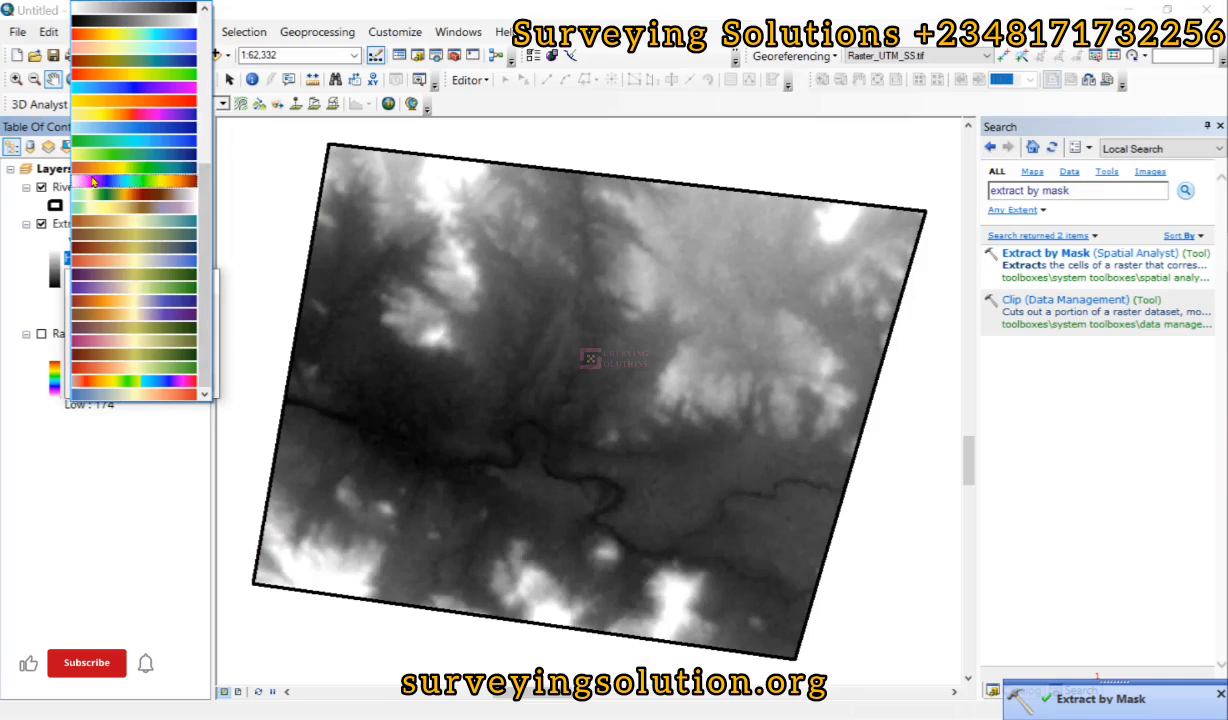
left_click(93, 181)
left_click(83, 382)
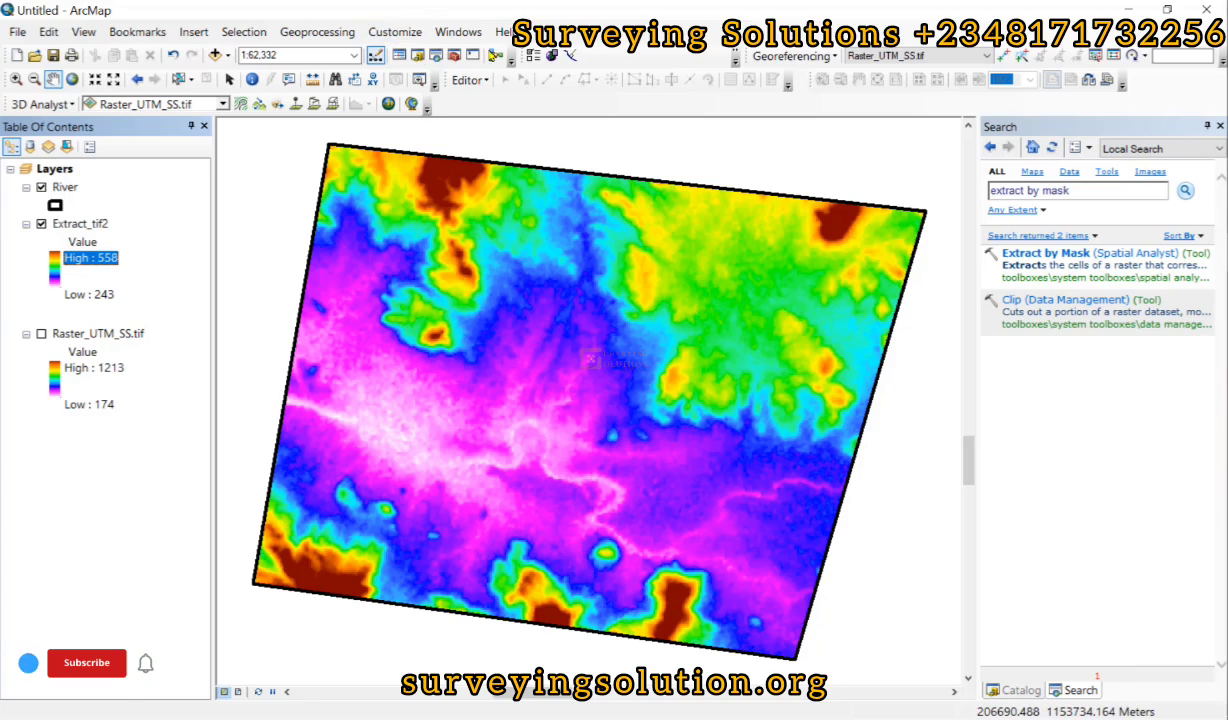
left_click(395, 32)
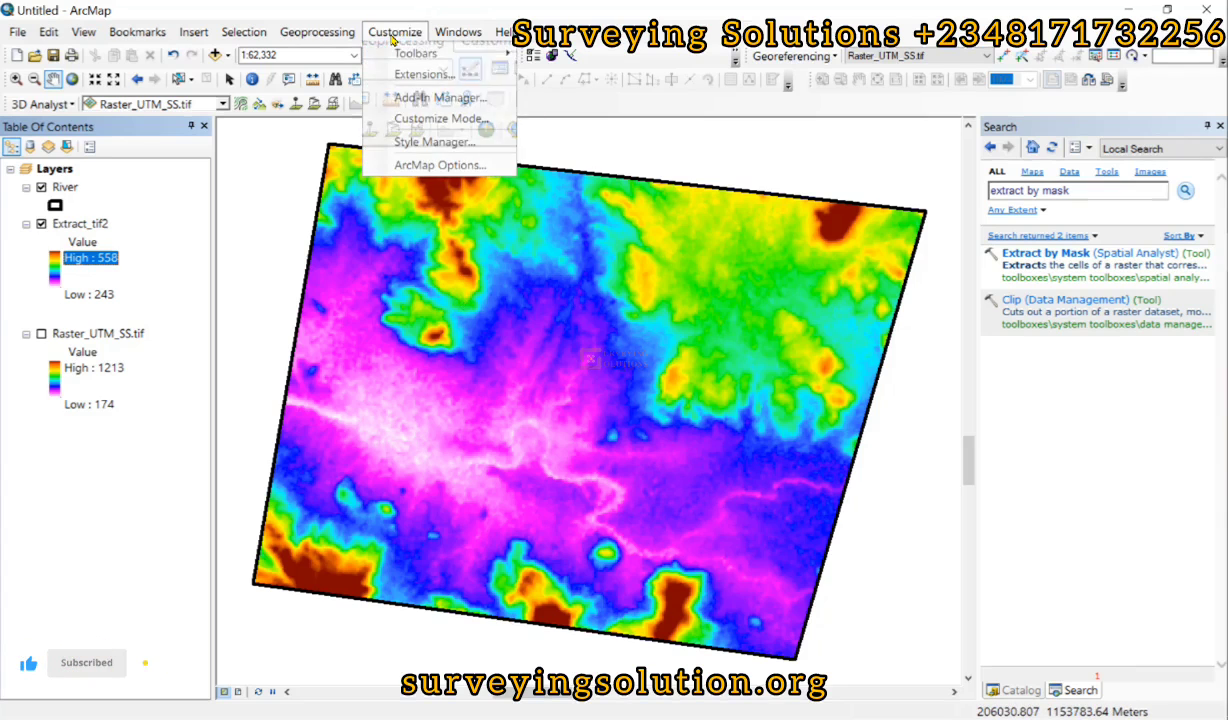
left_click(410, 75)
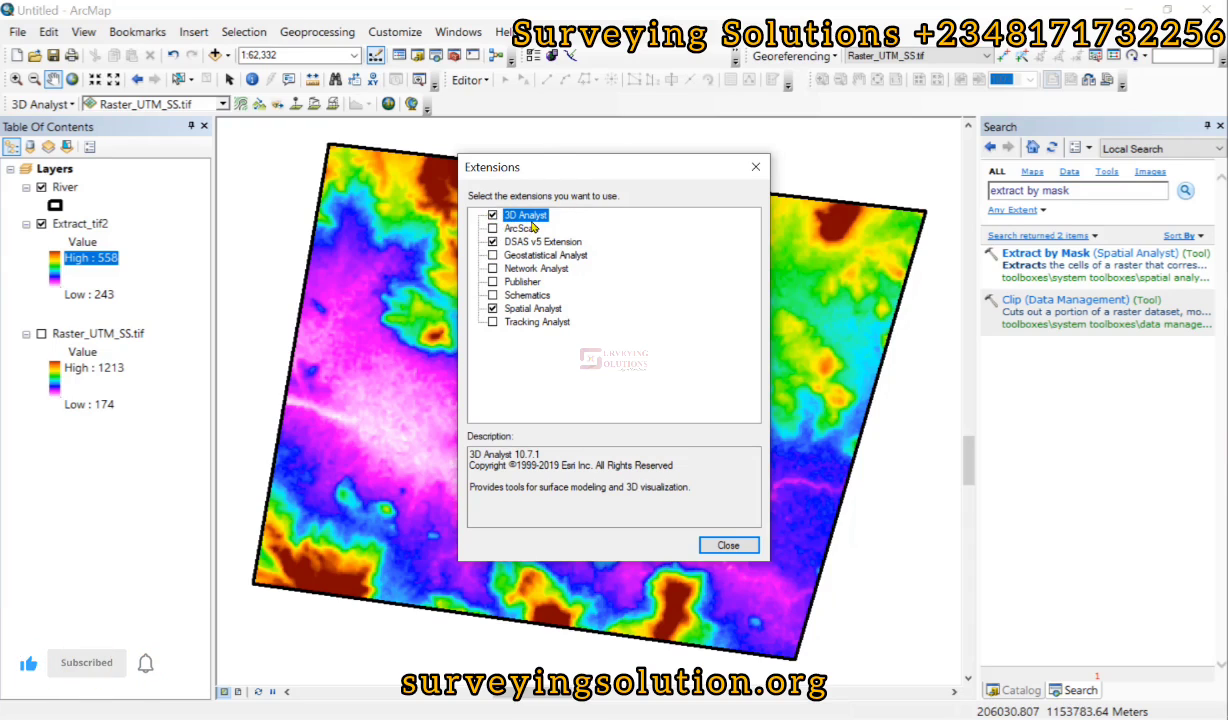
left_click(755, 170)
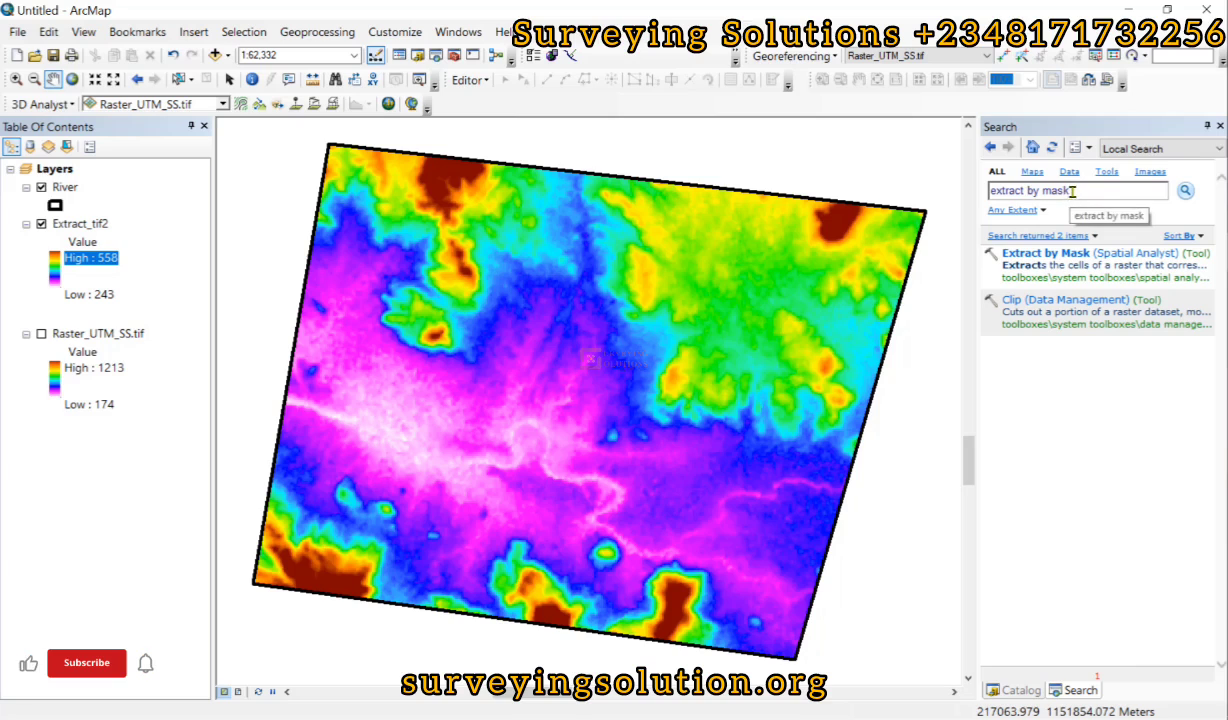
Step: Search for 'surface volume' and open the Surface Volume (3D Analyst) tool
left_click_drag(1072, 190, 948, 200)
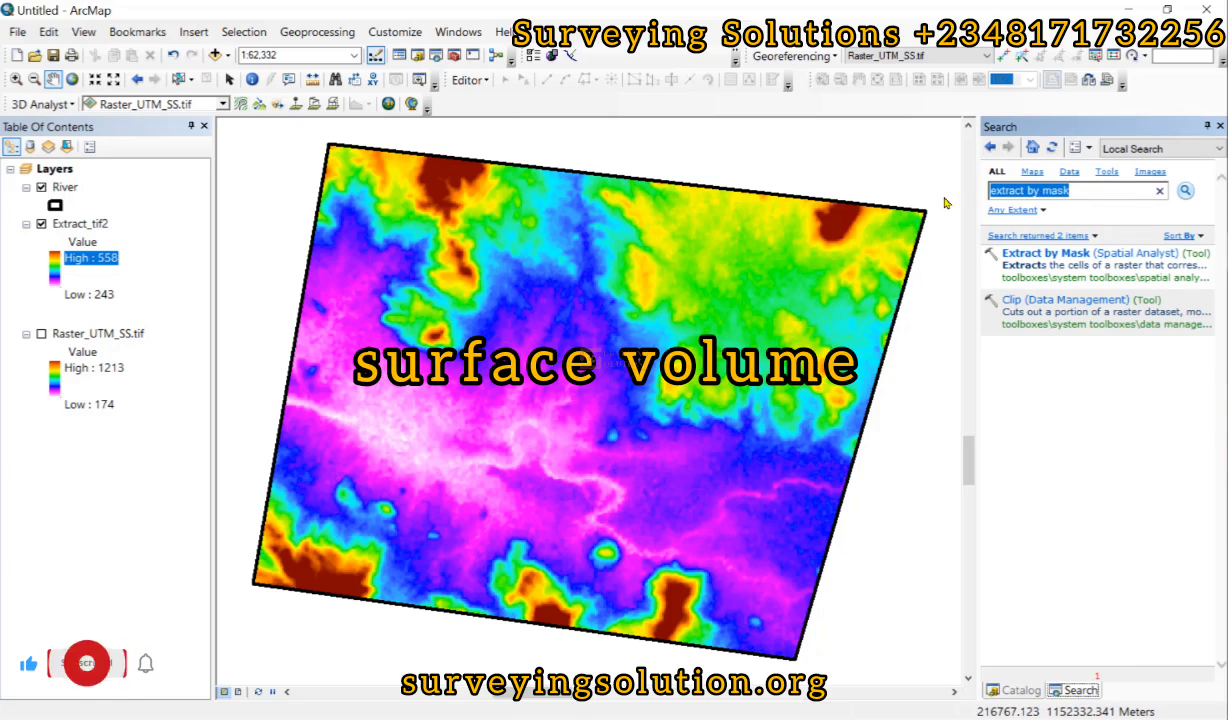
type("surface vol")
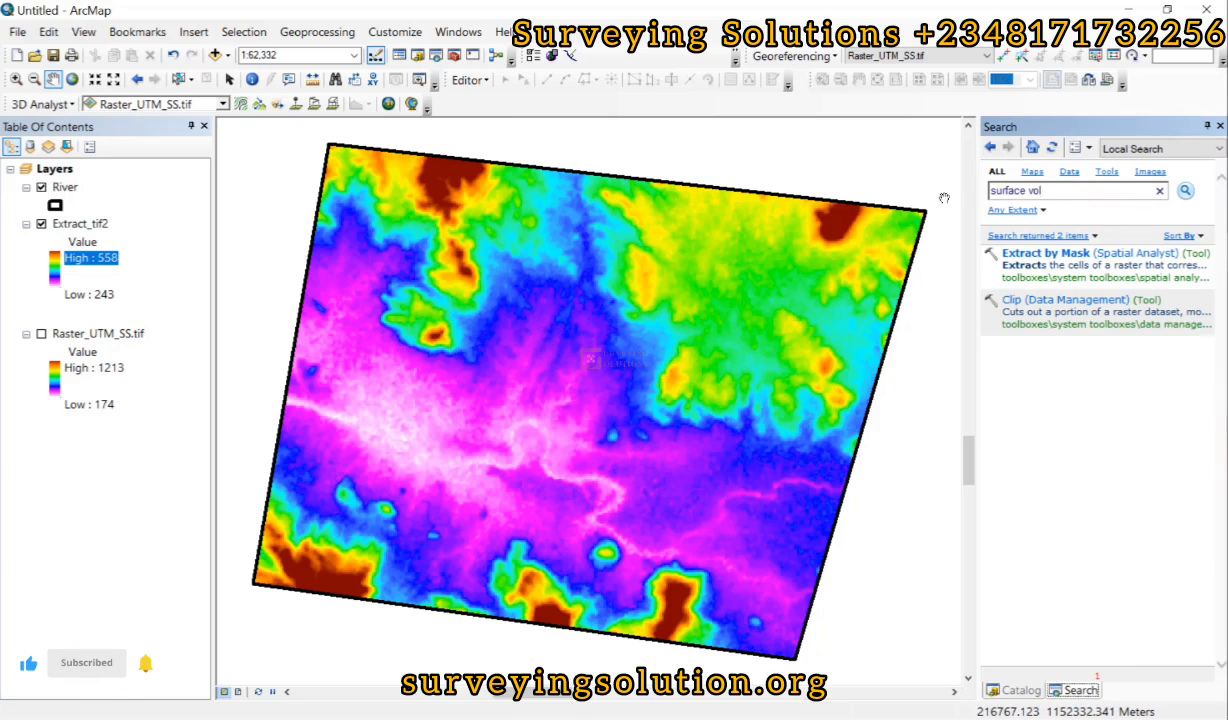
type("ume")
key("Return")
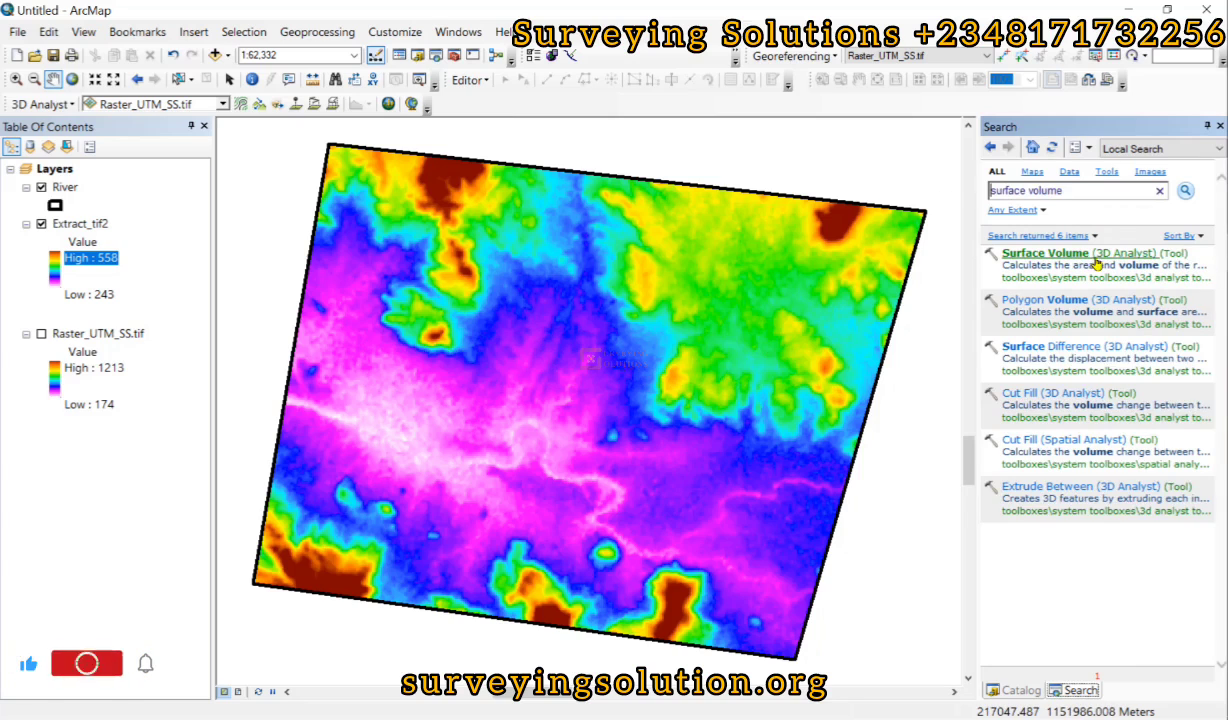
left_click(1062, 253)
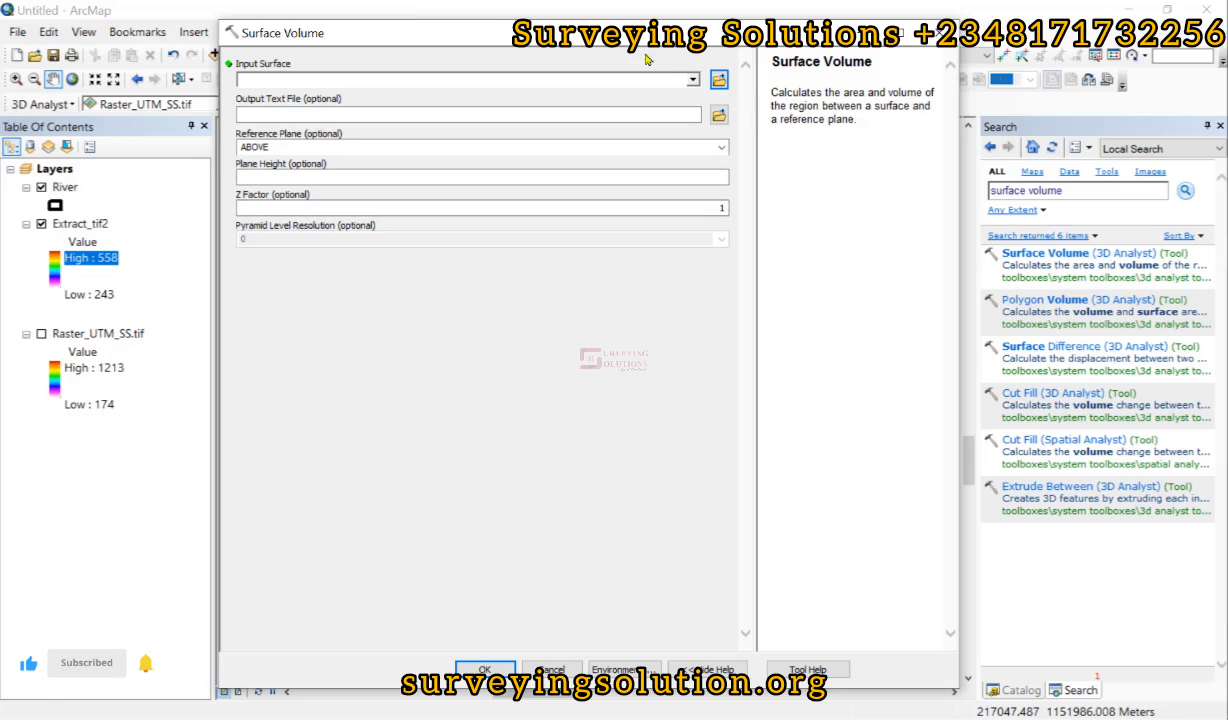
Step: Move the Surface Volume window down-right to reveal the Extract_tif2 legend
left_click_drag(452, 33, 566, 66)
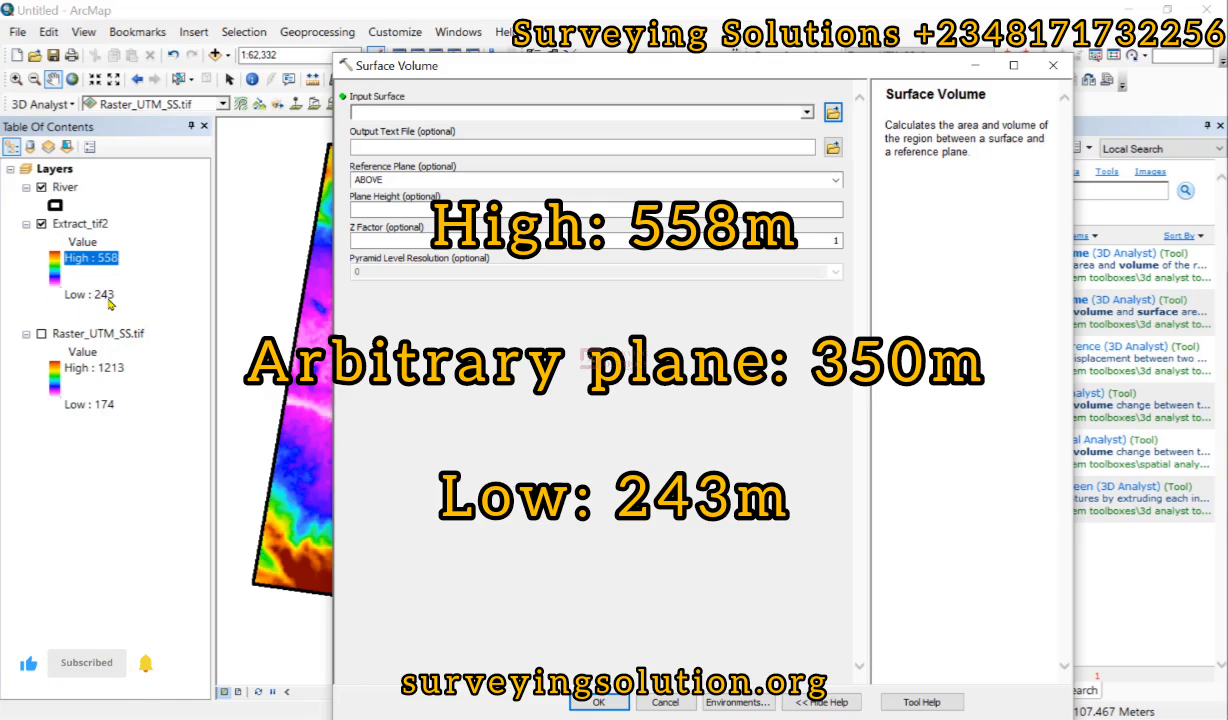
Step: Use Extract_tif2 as the input surface and Volme.txt as the output text file
left_click(806, 112)
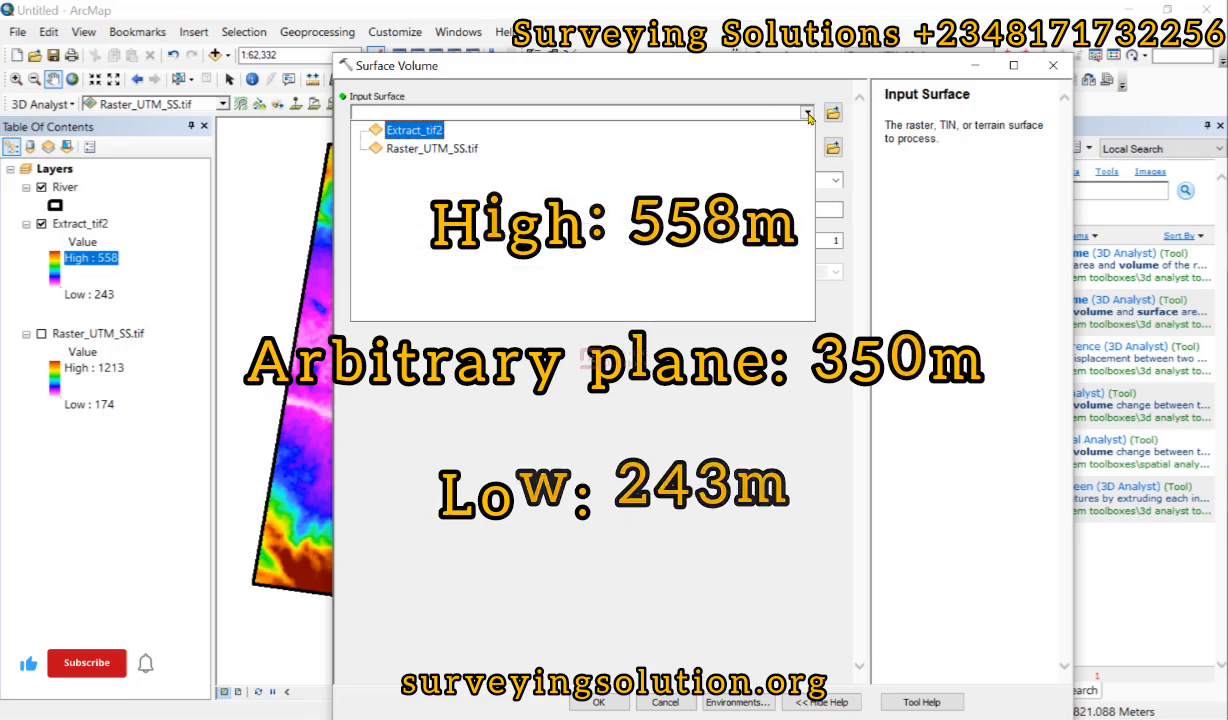
left_click(418, 138)
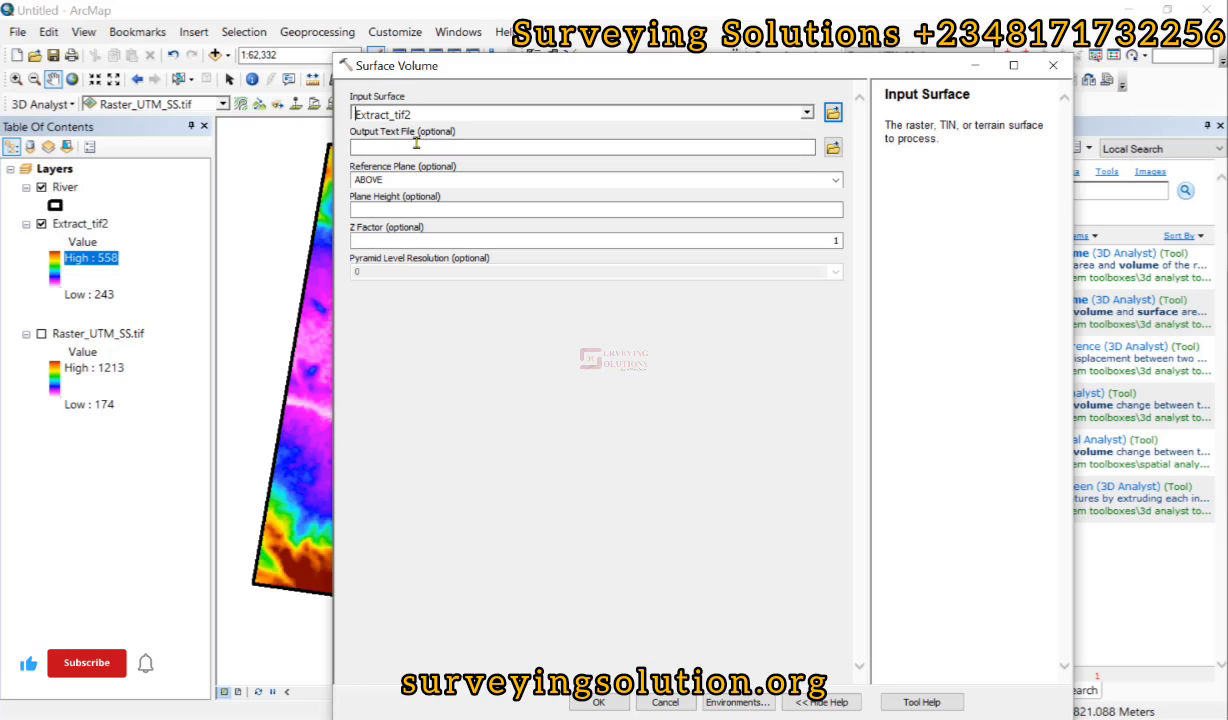
left_click(412, 148)
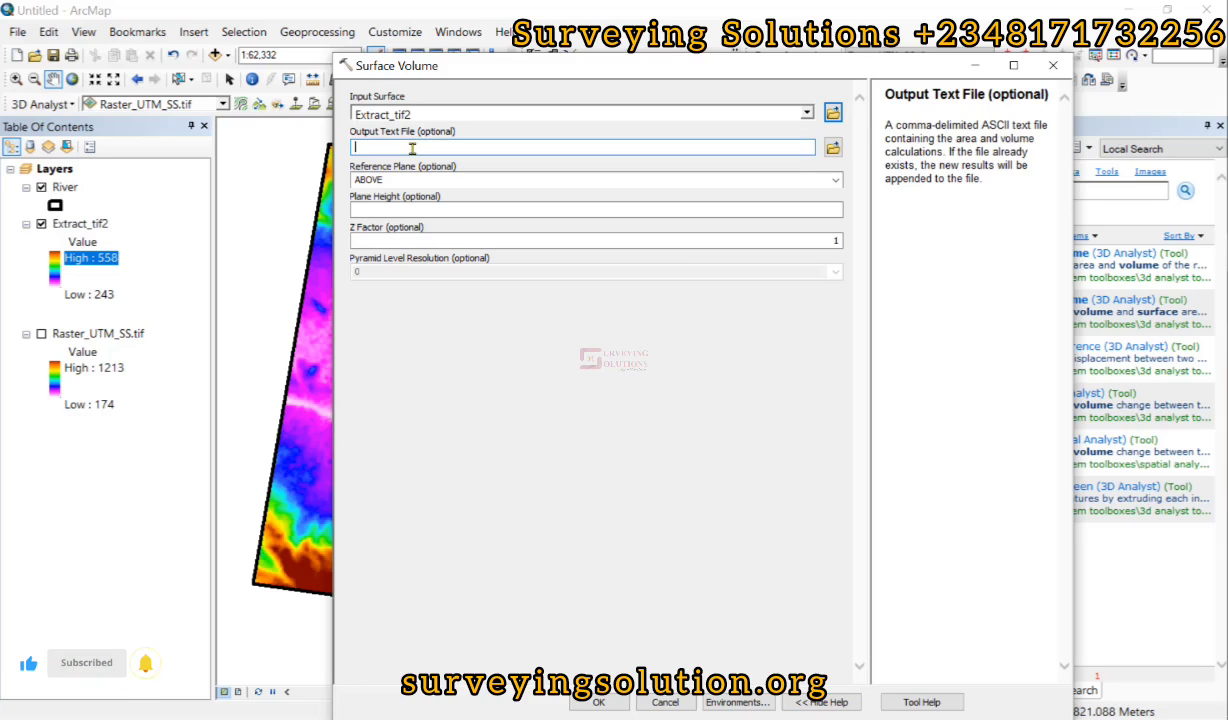
type("Volum")
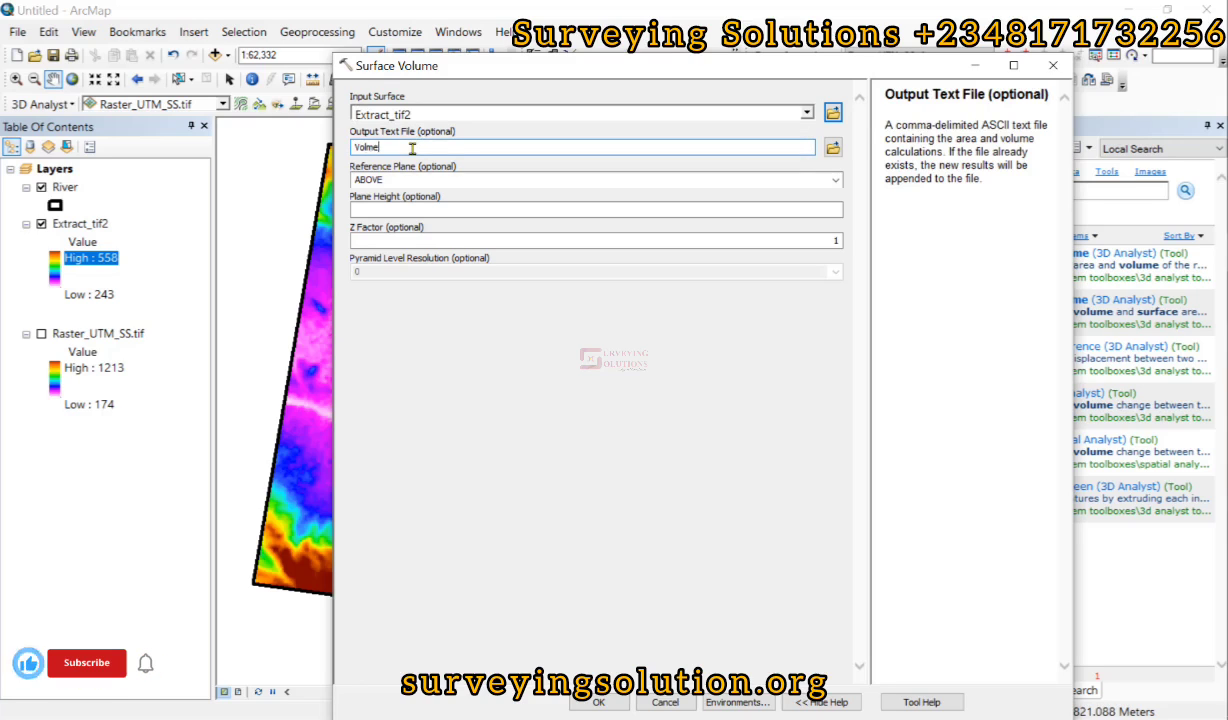
key("BackSpace")
key("BackSpace")
type("me")
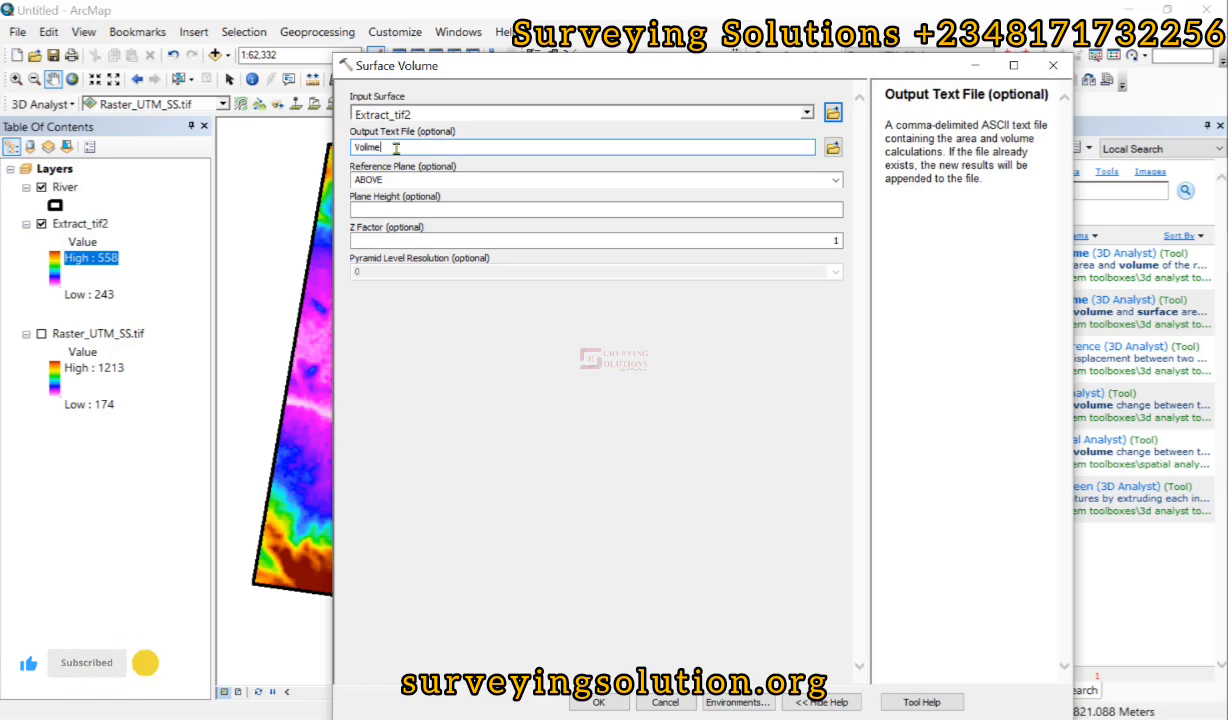
left_click(406, 178)
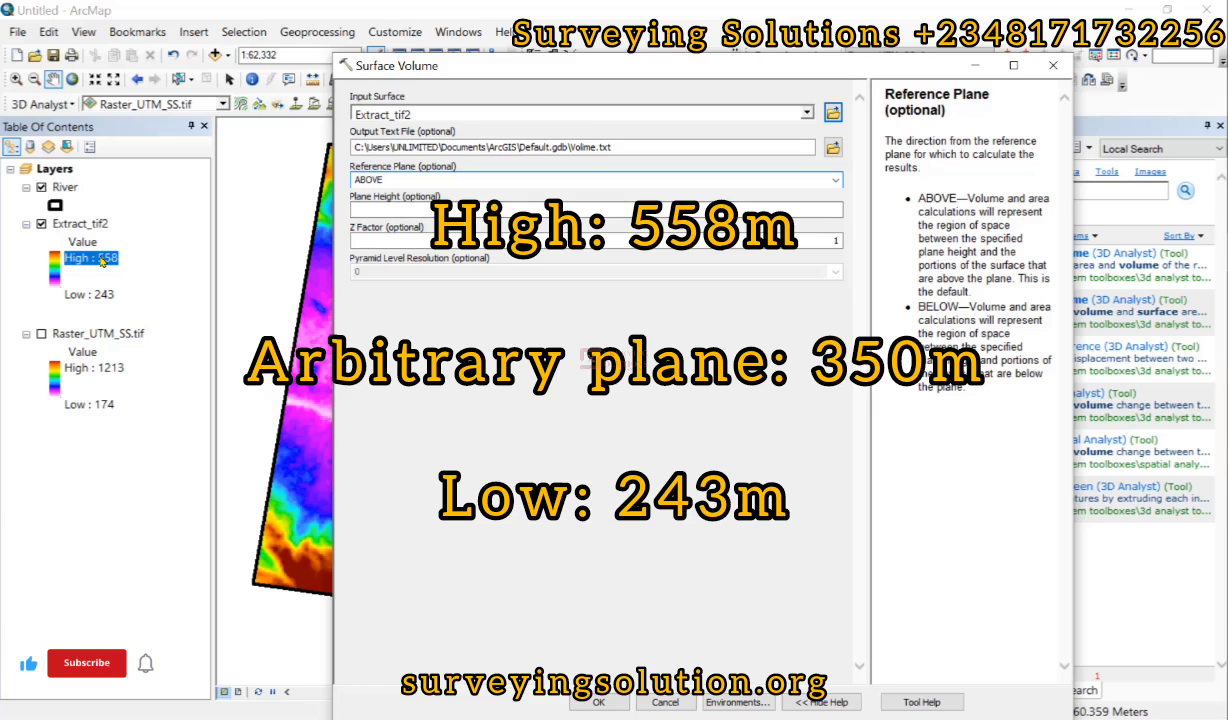
Step: Set the reference plane to BELOW with a plane height of 350
left_click(835, 180)
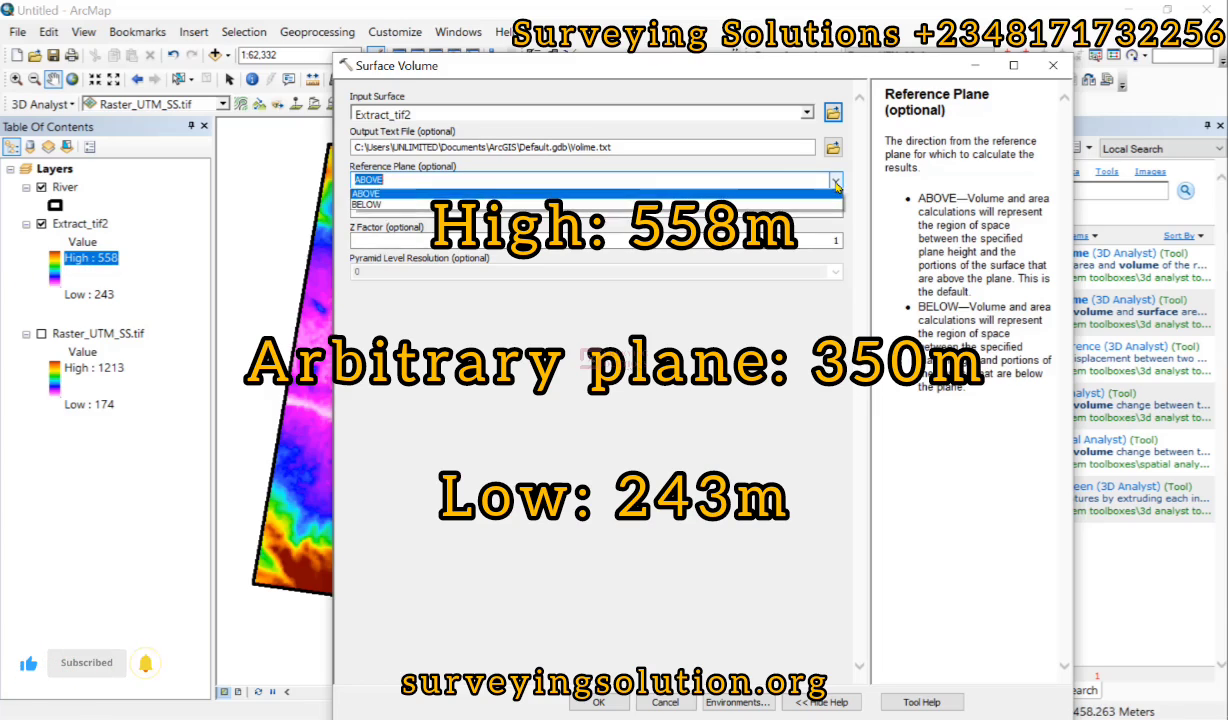
left_click(399, 201)
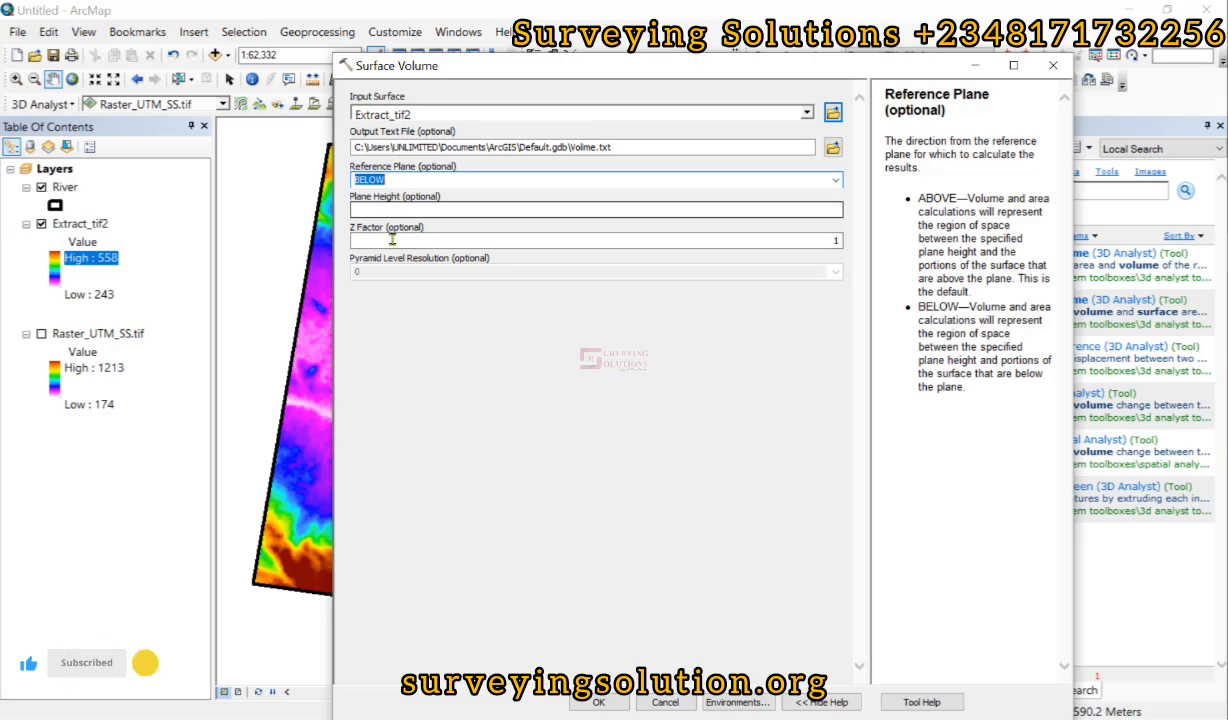
left_click(386, 206)
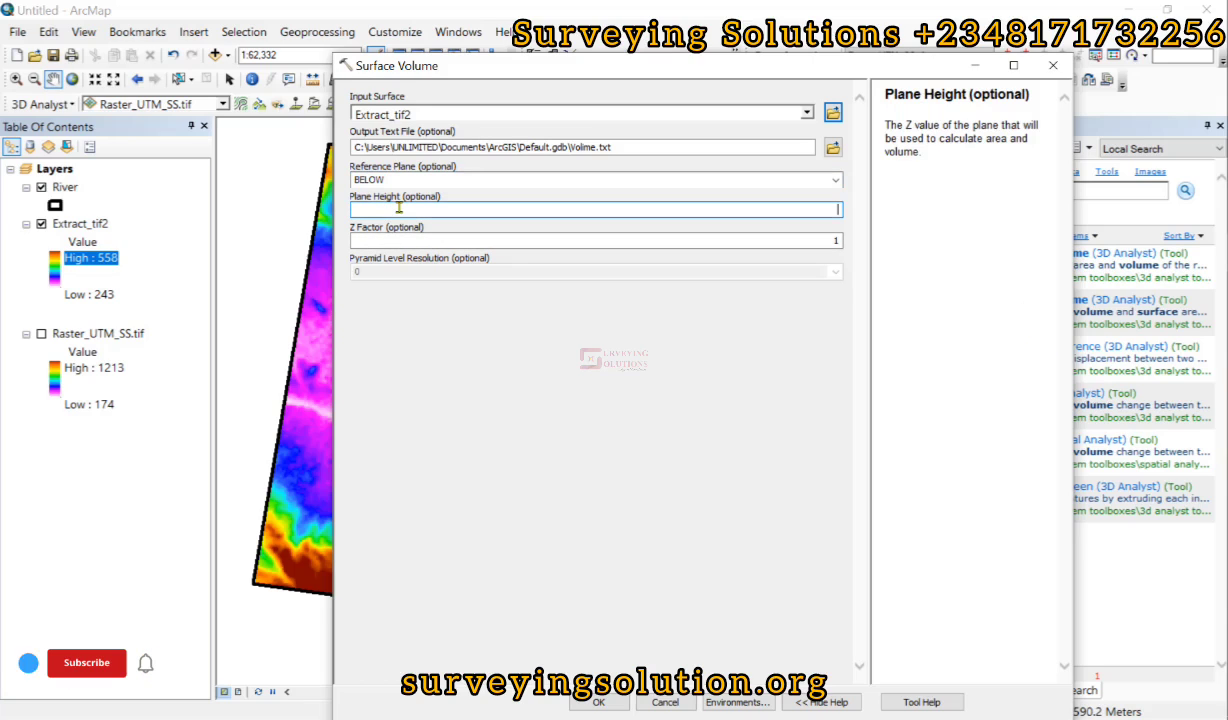
type("35")
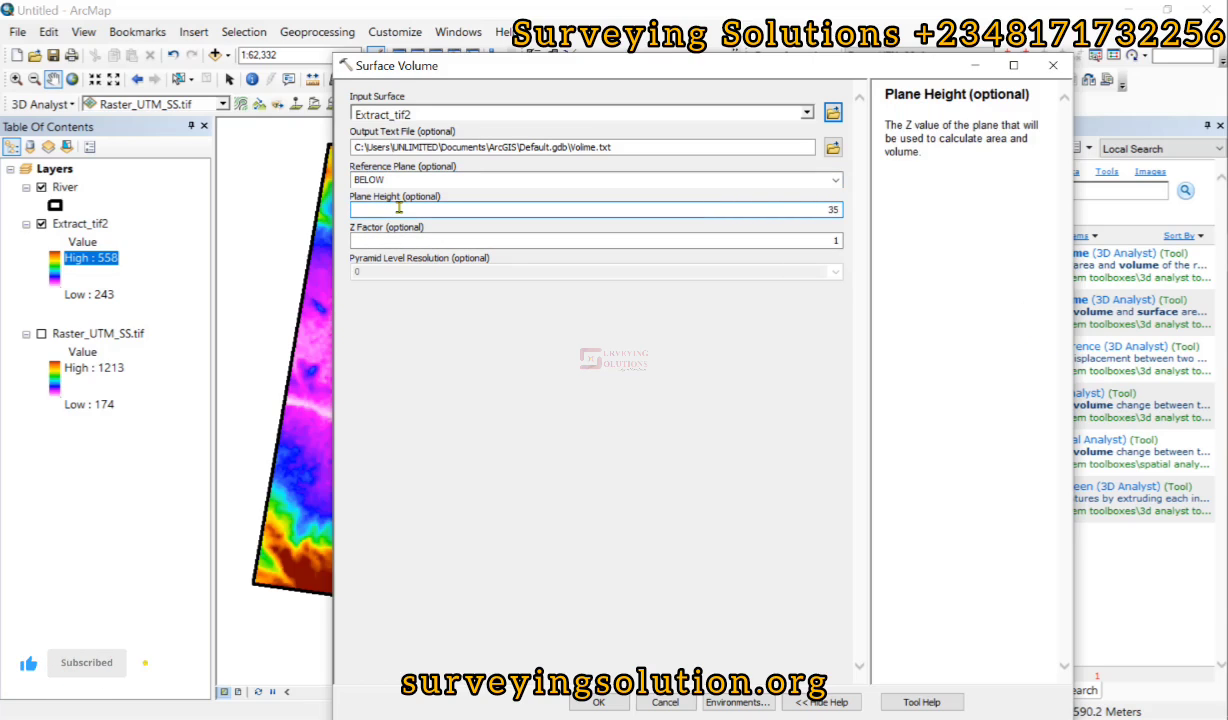